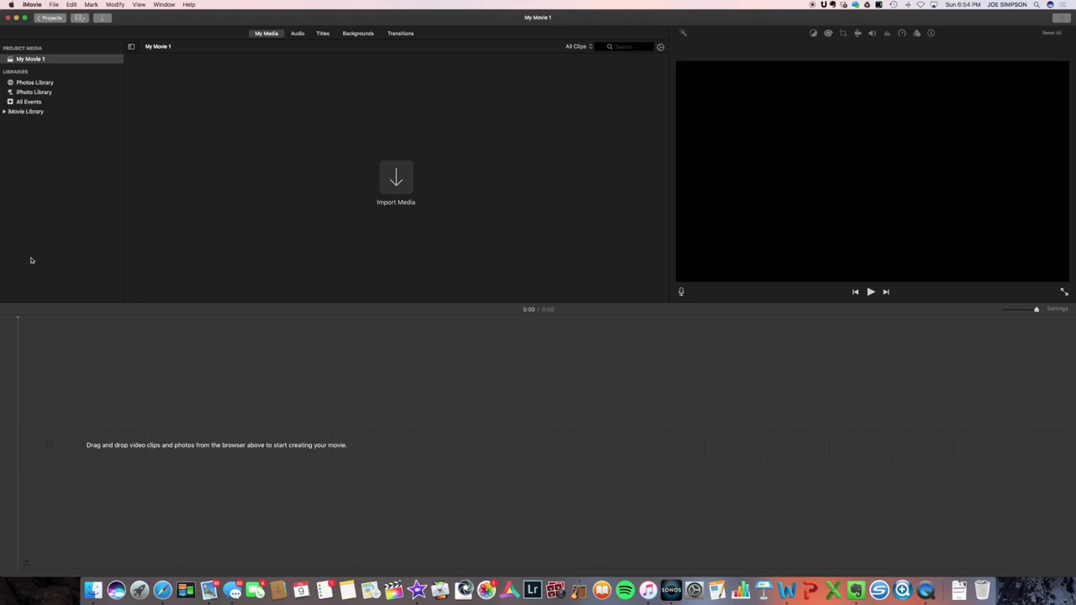
- Close the camera Import window without importing anything and show the My Movie 1 media
{"action": "key", "text": "super+i"}
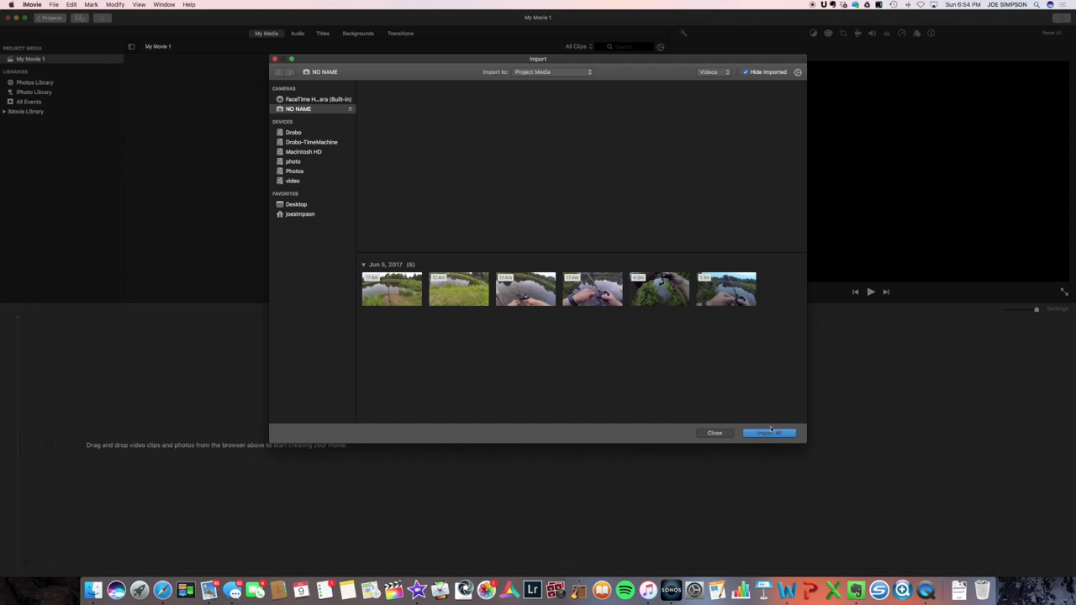
{"action": "left_click", "coordinate": [713, 433]}
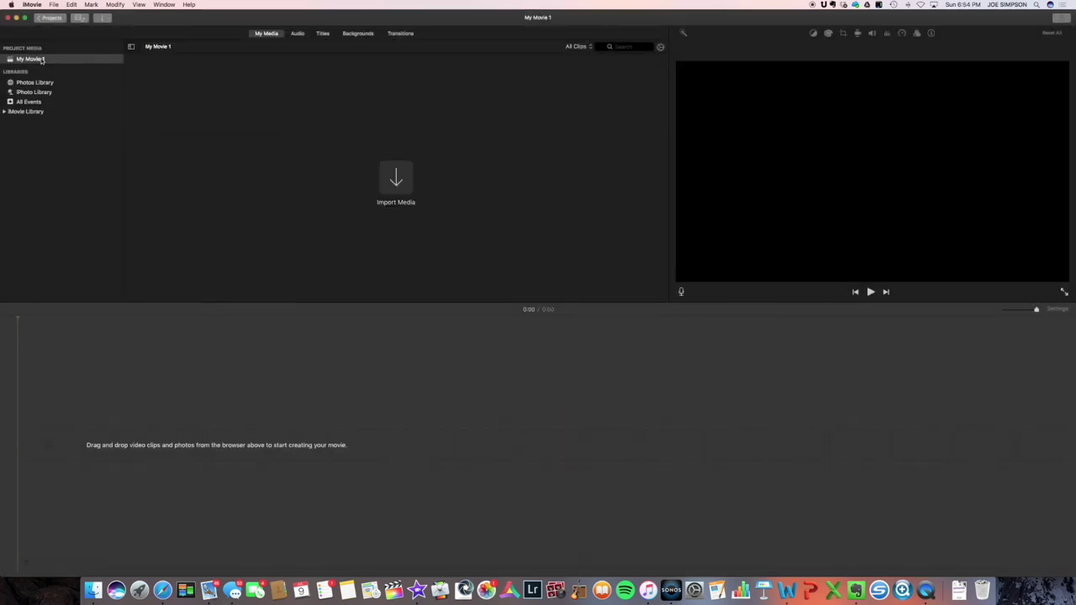
{"action": "left_click", "coordinate": [40, 61]}
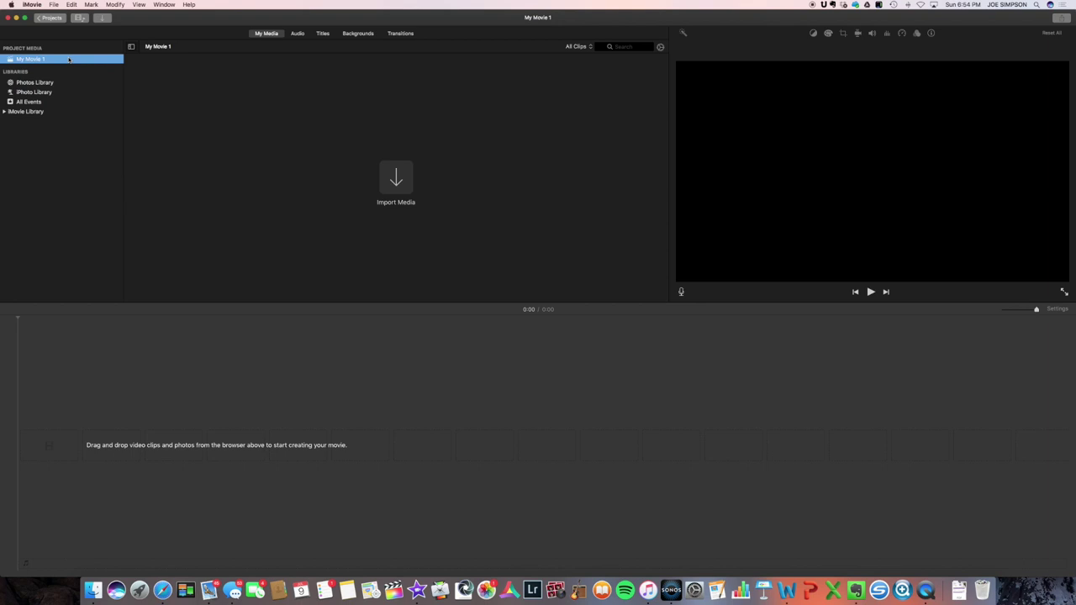
- Browse the Photos Library and iMovie Library contents, then bring up the File menu's event commands
{"action": "left_click", "coordinate": [52, 5]}
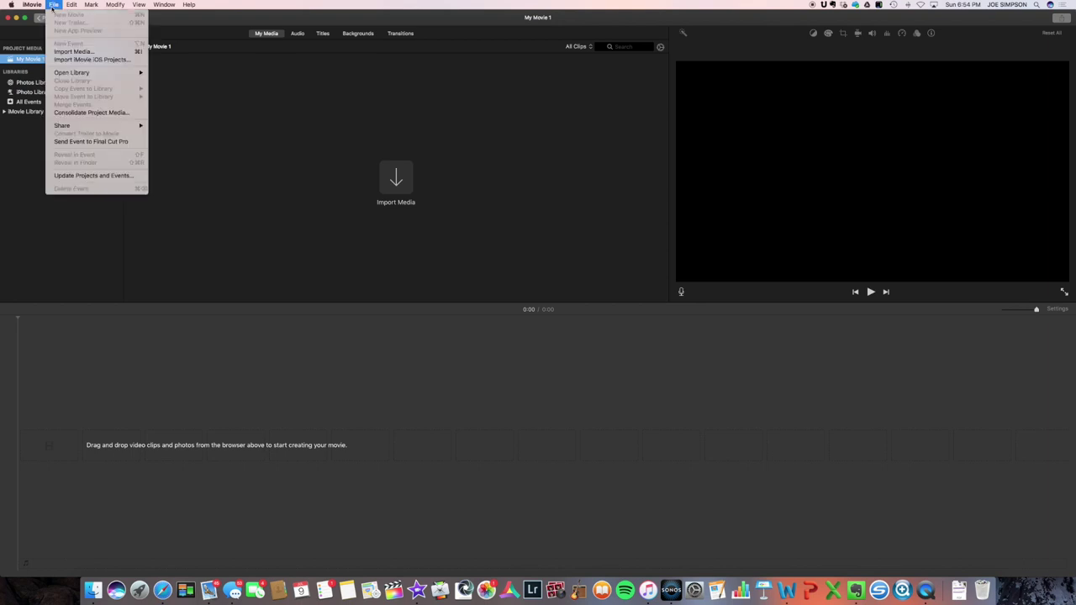
{"action": "left_click", "coordinate": [207, 123]}
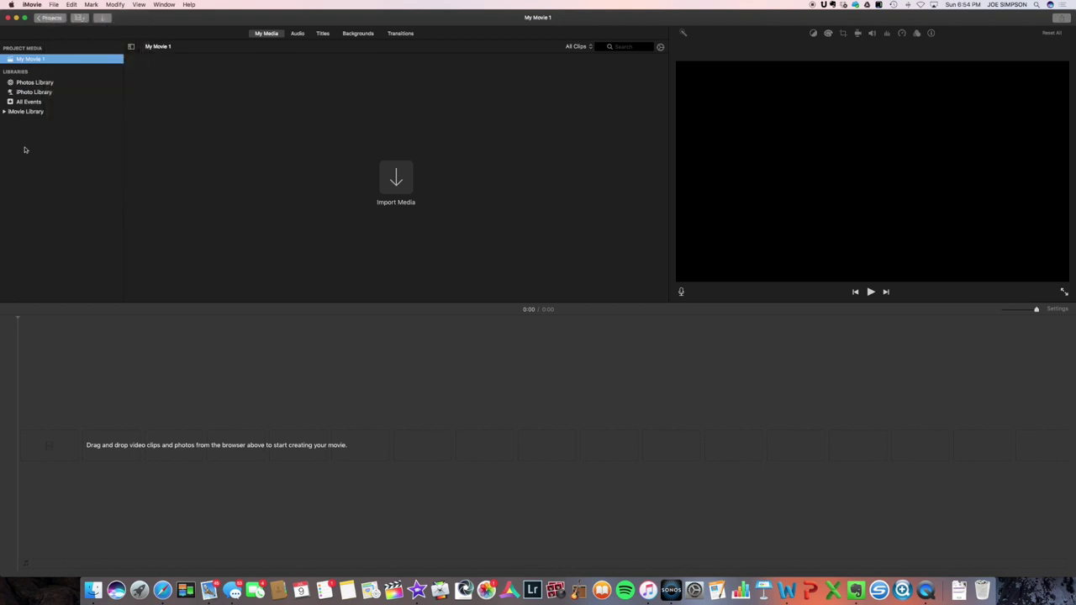
{"action": "left_click", "coordinate": [23, 83]}
{"action": "left_click", "coordinate": [23, 61]}
{"action": "left_click", "coordinate": [25, 112]}
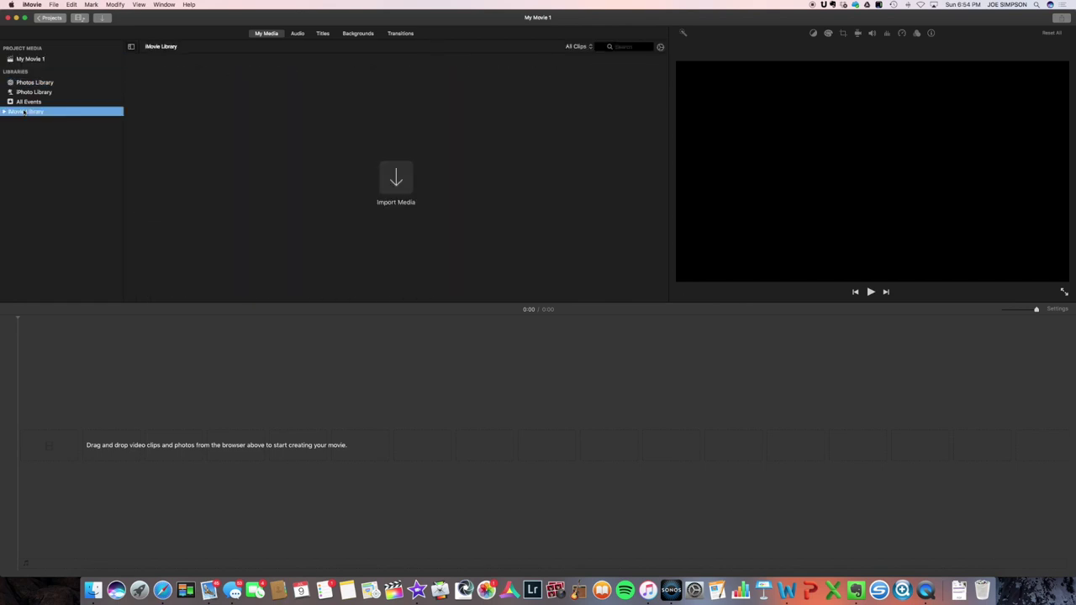
{"action": "left_click", "coordinate": [54, 5]}
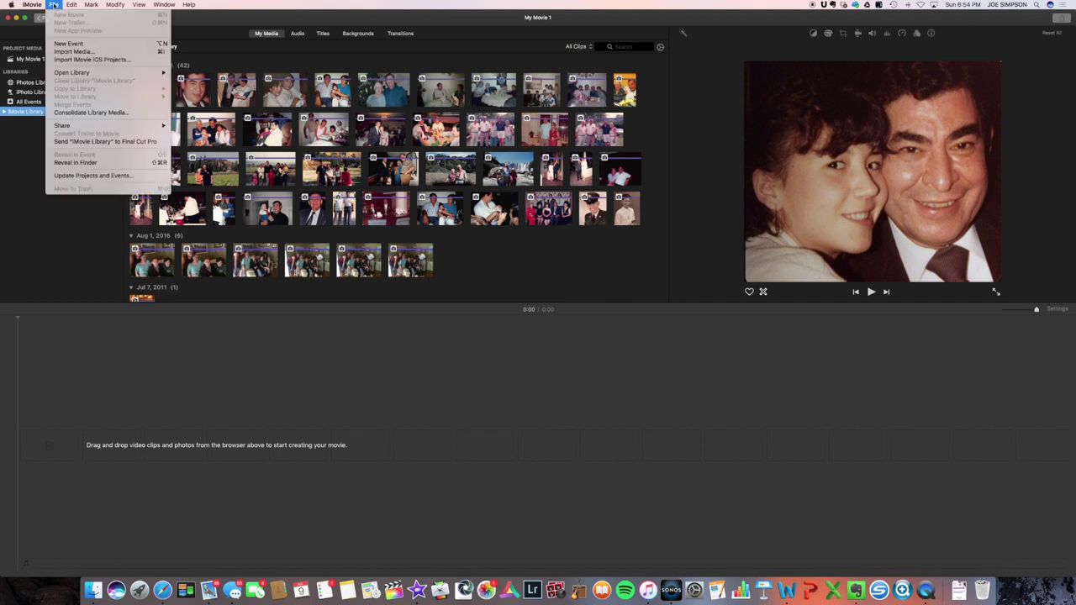
- Create a new event in the iMovie Library named 'Fishing Sample Edit'
{"action": "left_click", "coordinate": [68, 43]}
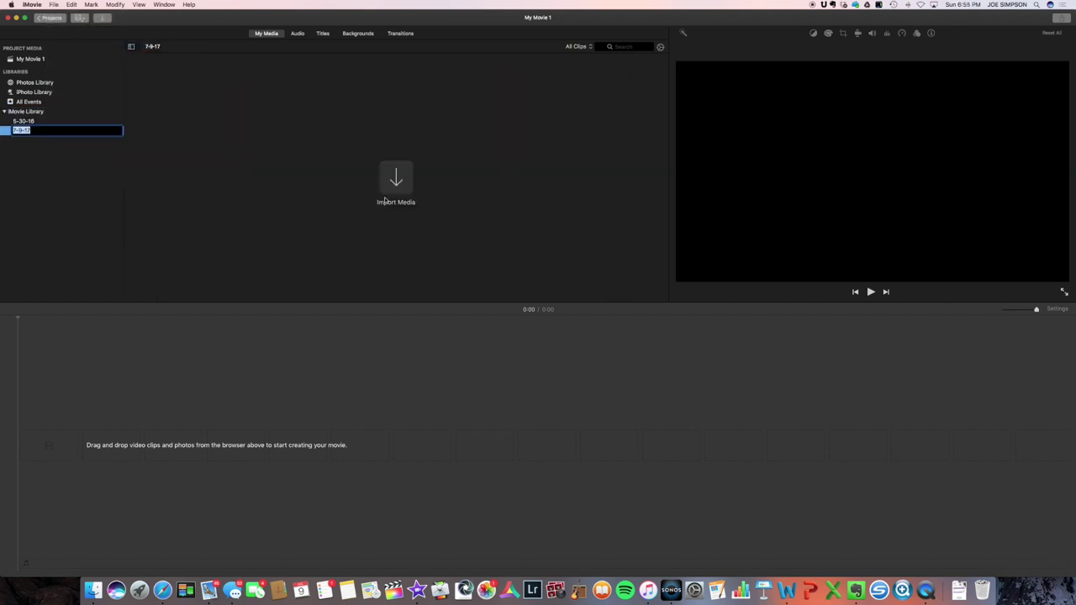
{"action": "type", "text": "Fishing Sample Edit"}
{"action": "key", "text": "Return"}
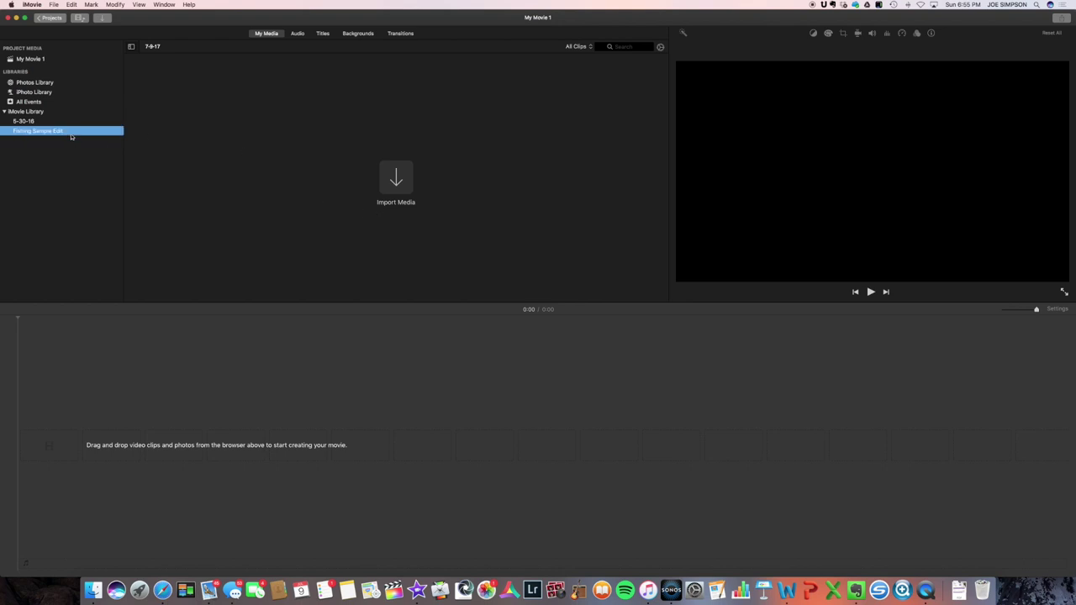
- Import only the fourth clip from the NO NAME camera into the new event
{"action": "left_click", "coordinate": [396, 178]}
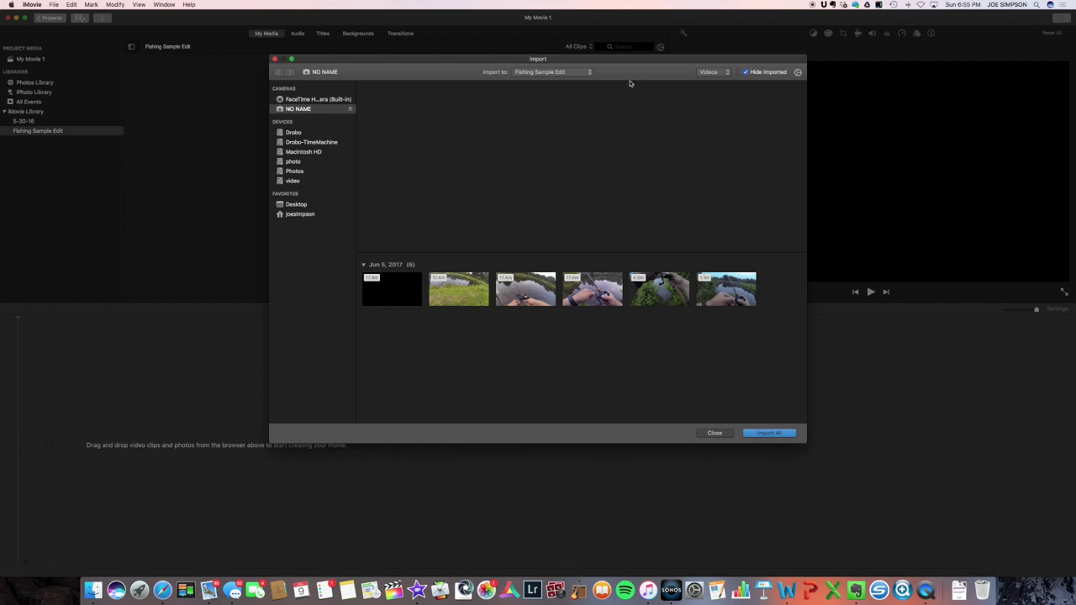
{"action": "left_click", "coordinate": [586, 288]}
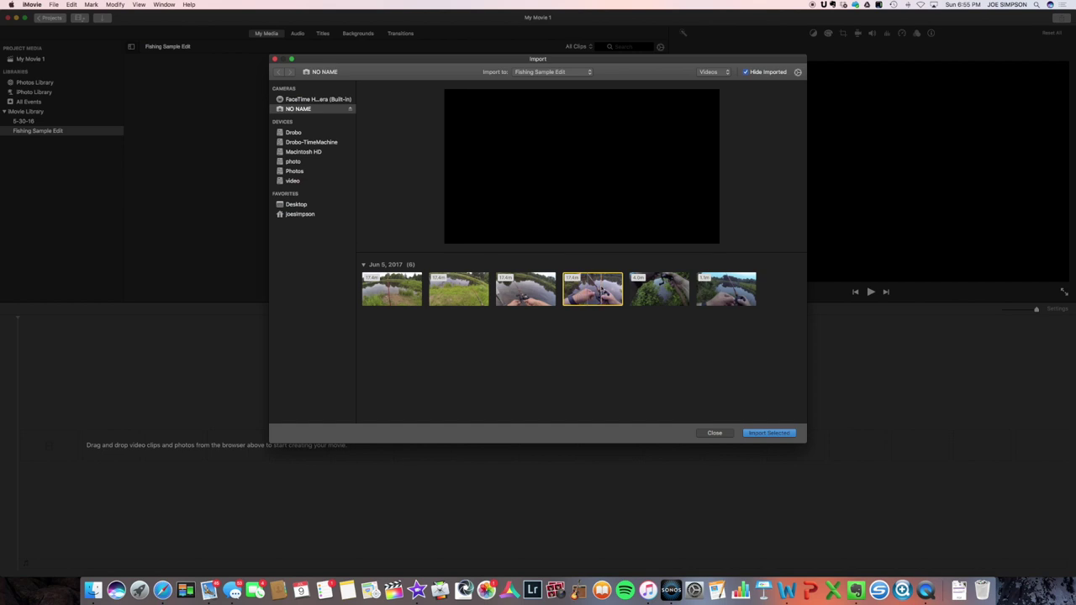
{"action": "left_click", "coordinate": [763, 435]}
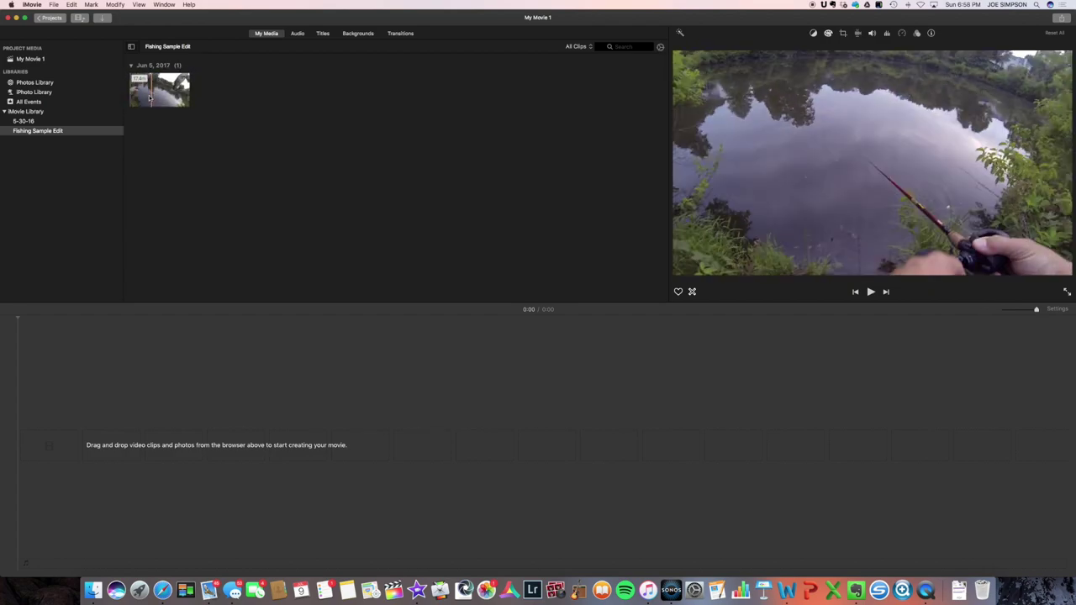
- Raise the browser's clip Zoom so the fishing clip spreads into many thumbnail frames
{"action": "left_click", "coordinate": [661, 47]}
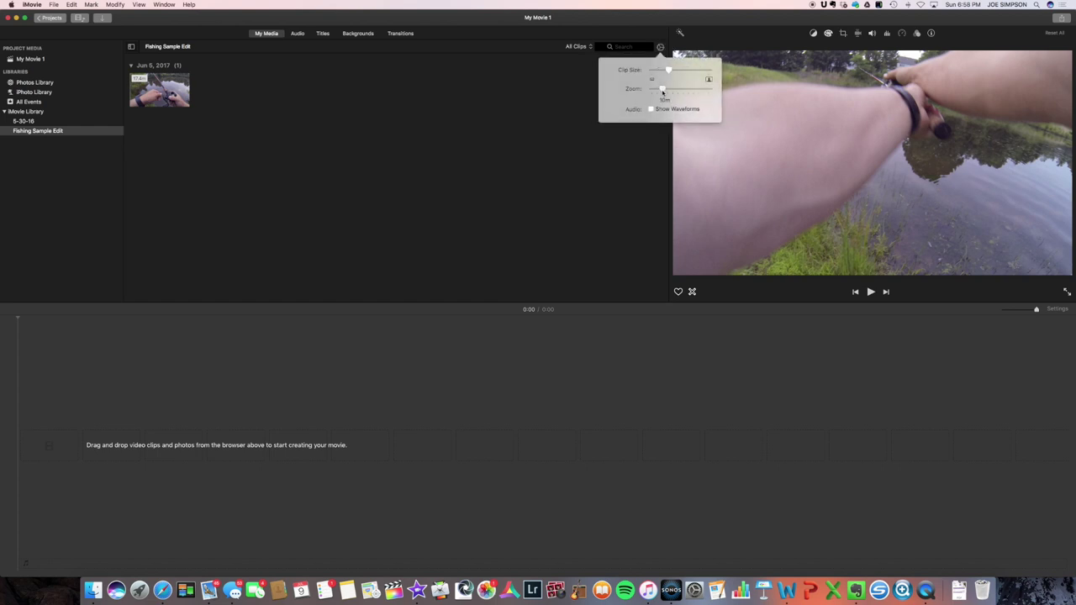
{"action": "left_click_drag", "start_coordinate": [663, 90], "coordinate": [673, 89]}
{"action": "left_click", "coordinate": [616, 142]}
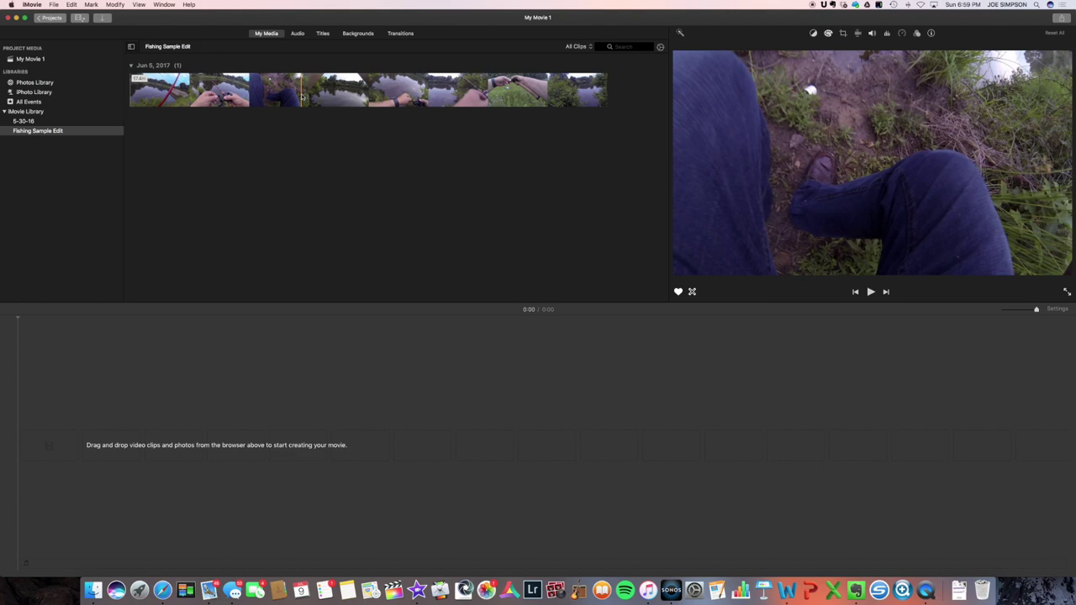
- Mark a 1:08 range of the fishing clip and drag it into the timeline
{"action": "left_click", "coordinate": [302, 97]}
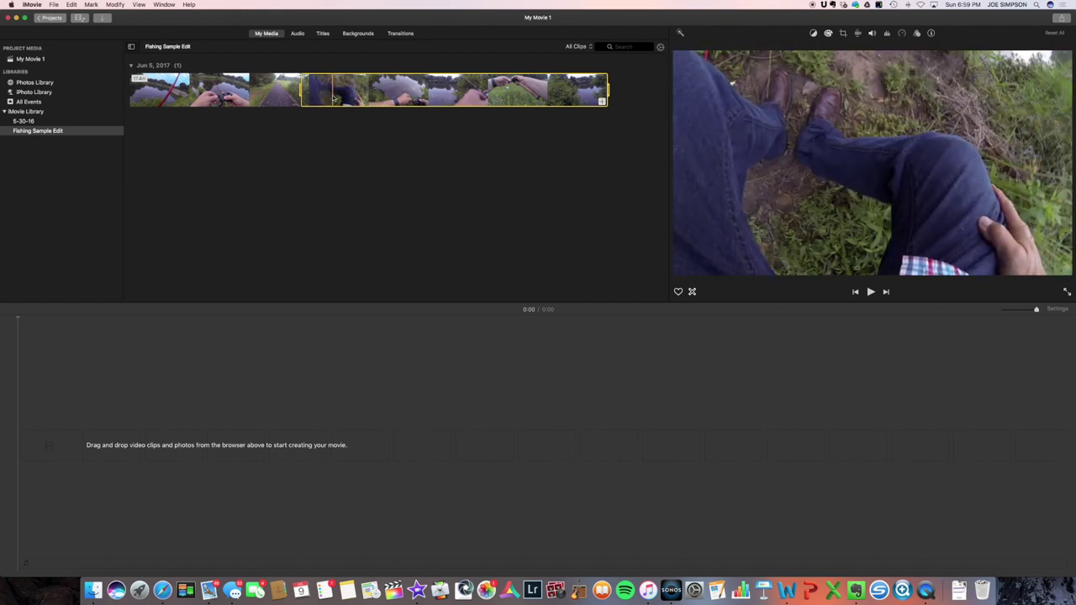
{"action": "left_click", "coordinate": [333, 98]}
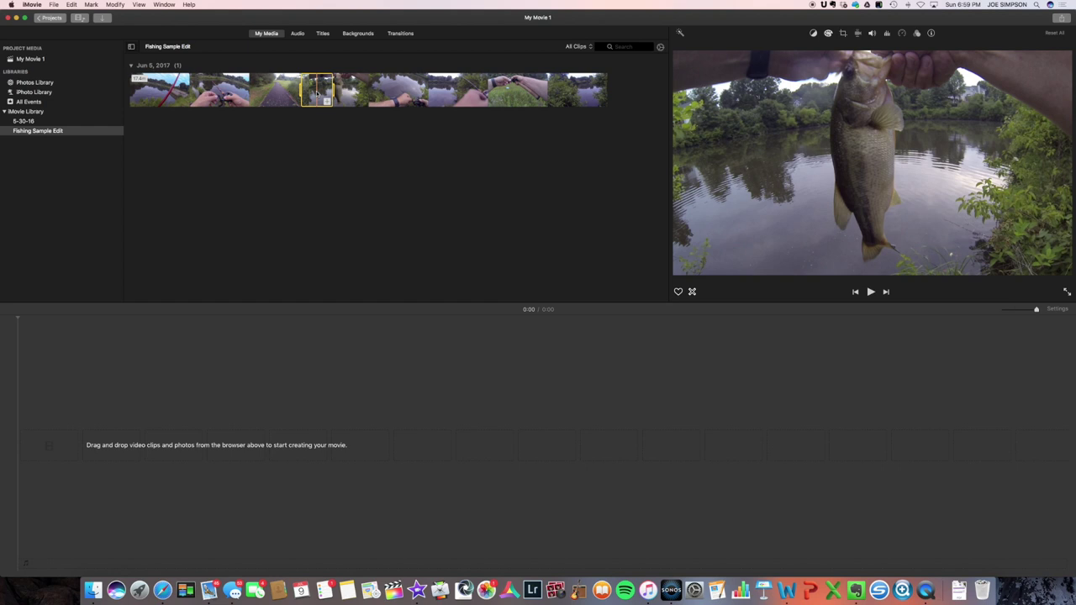
{"action": "left_click_drag", "start_coordinate": [317, 94], "coordinate": [84, 449]}
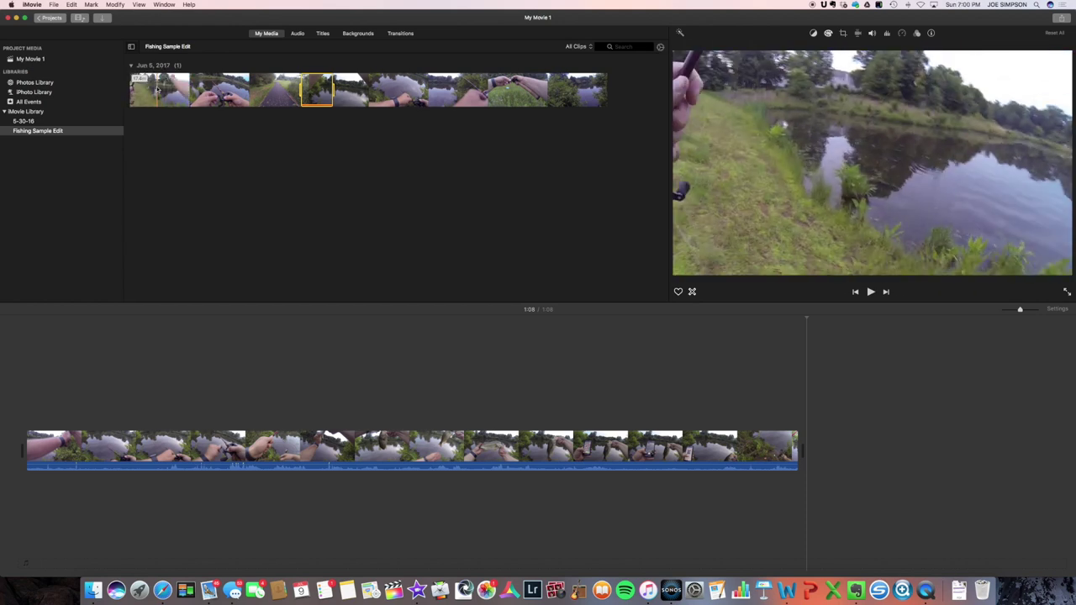
- Preview the fishing clip with the playback volume raised and extend the marked range toward the start
{"action": "key", "text": "space"}
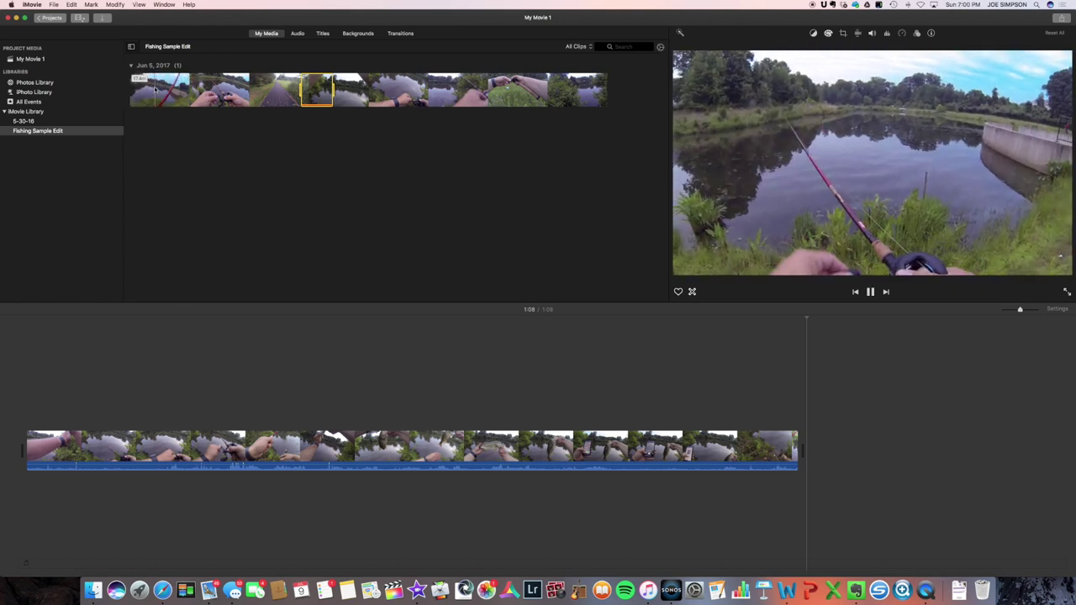
{"action": "key", "text": "XF86AudioRaiseVolume"}
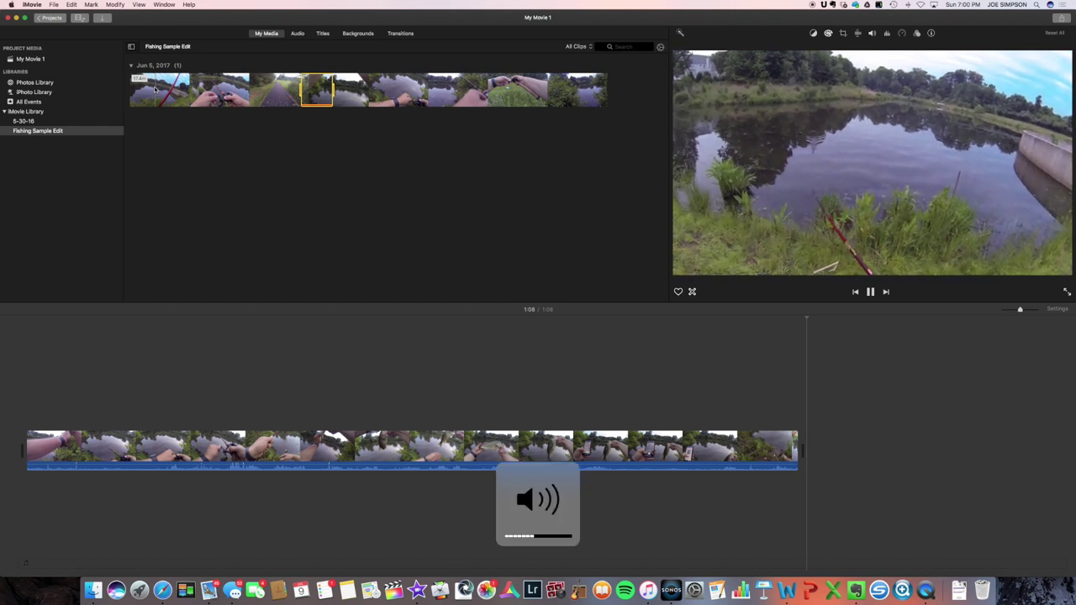
{"action": "key", "text": "space"}
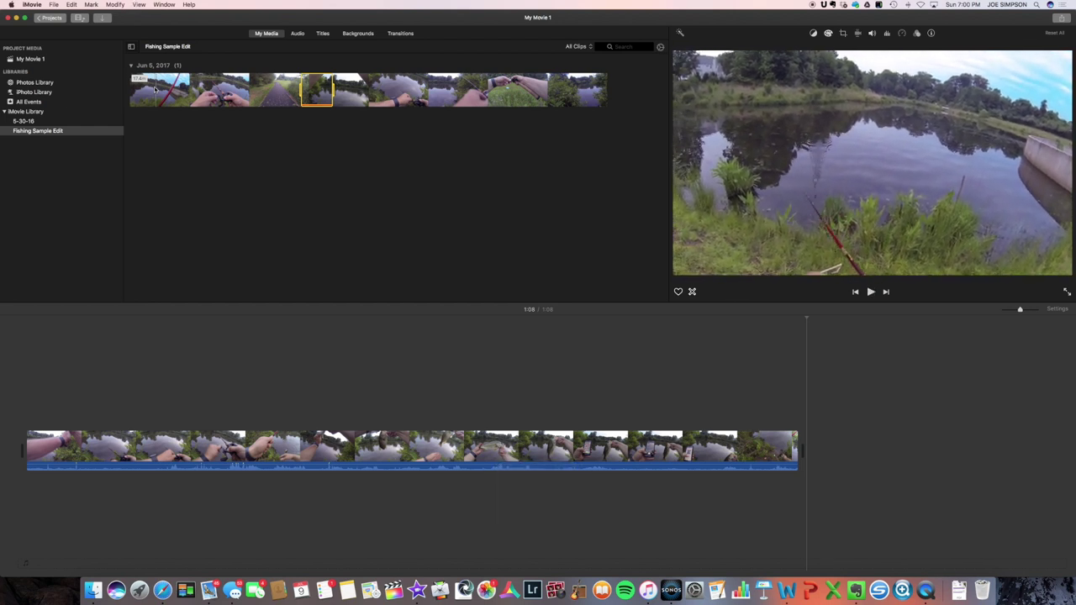
{"action": "key", "text": "XF86AudioRaiseVolume"}
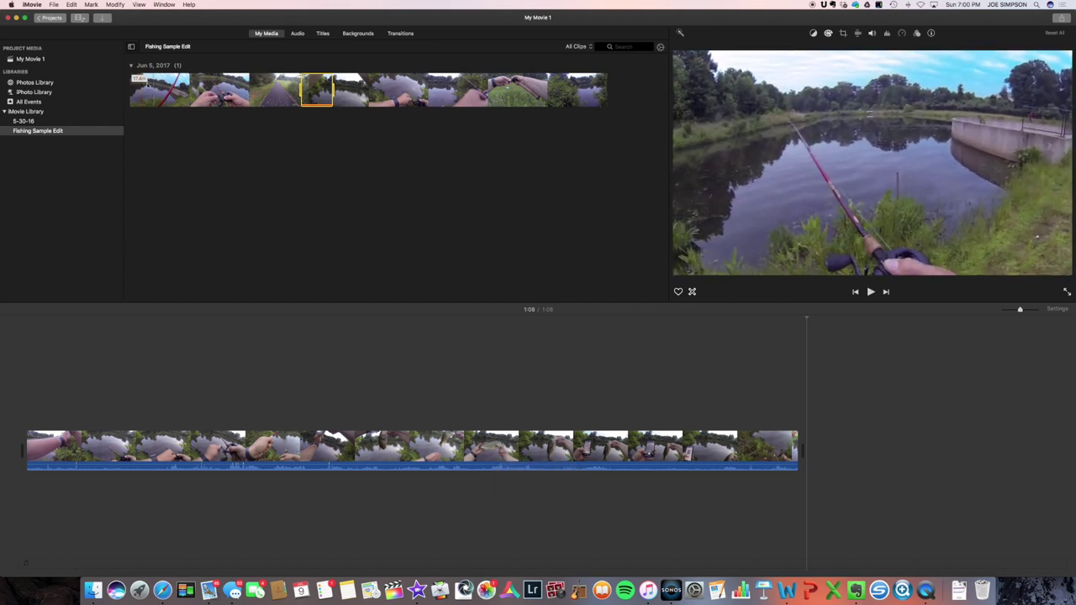
{"action": "left_click", "coordinate": [150, 82], "text": "shift"}
{"action": "key", "text": "space"}
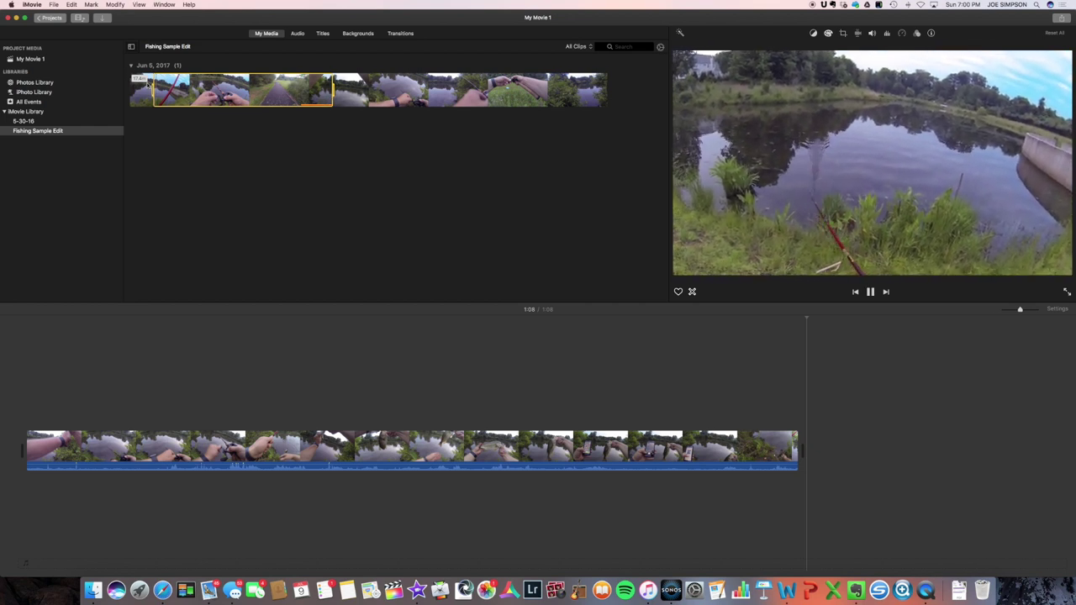
- Append a short range from near the clip start and move it to the movie's beginning
{"action": "left_click_drag", "start_coordinate": [150, 82], "coordinate": [155, 84]}
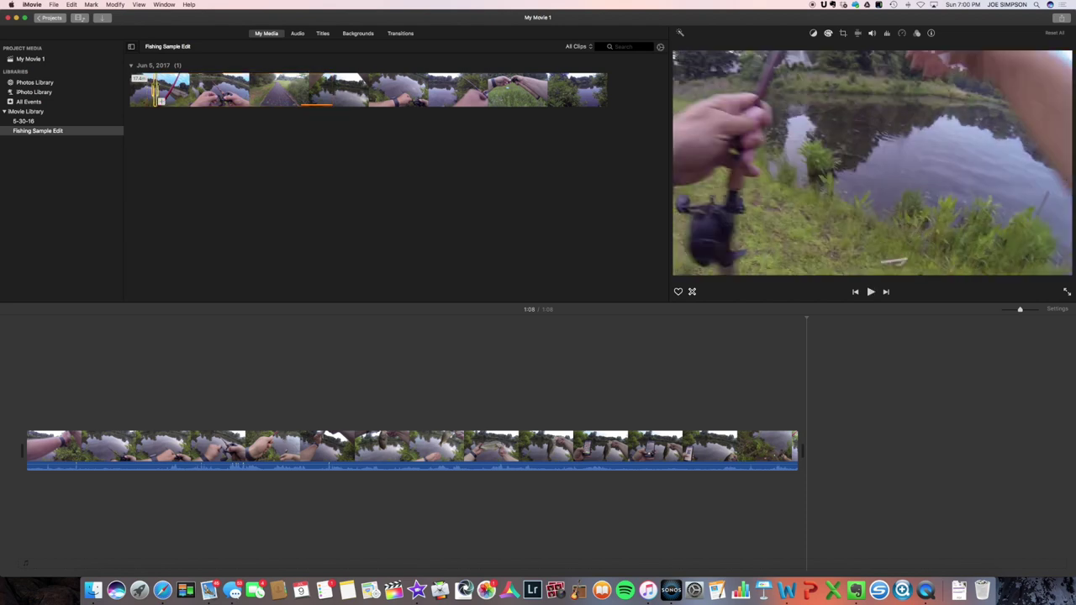
{"action": "left_click", "coordinate": [161, 100]}
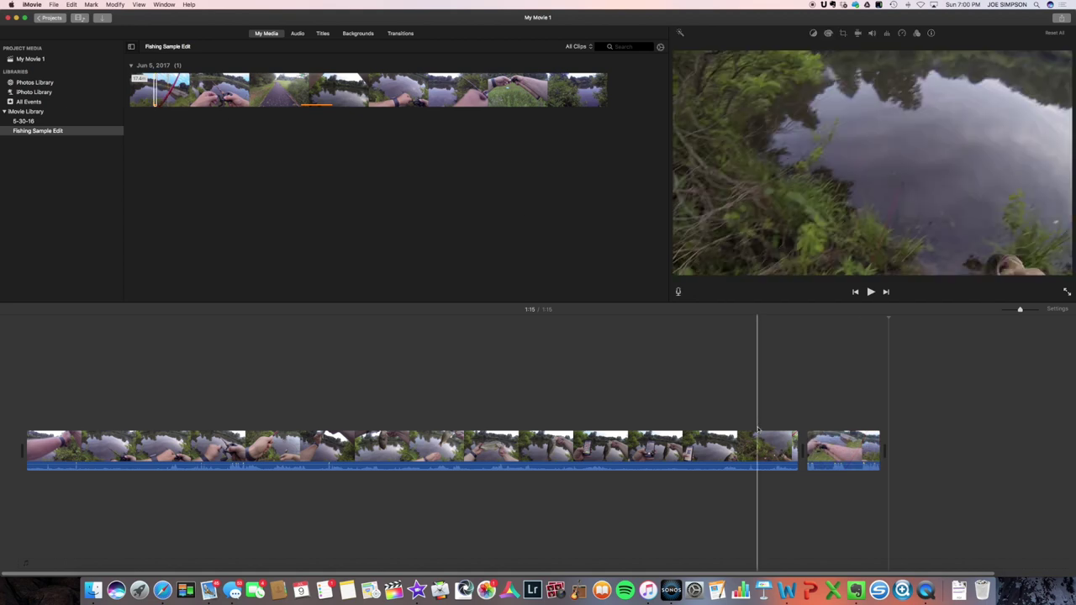
{"action": "left_click_drag", "start_coordinate": [849, 452], "coordinate": [17, 445]}
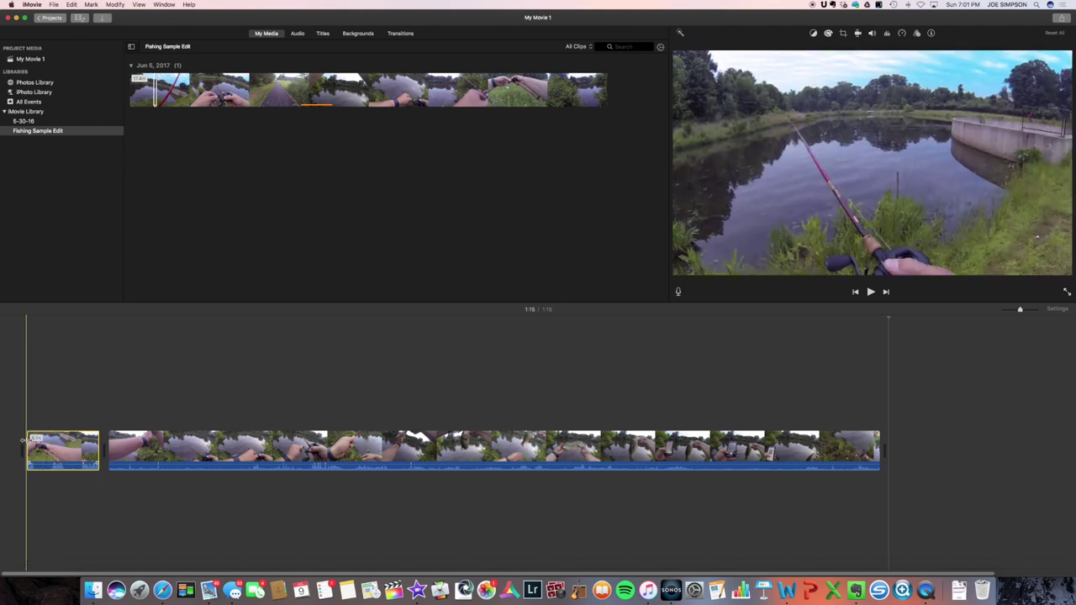
- Trim the opening clip's start and set it to slow motion at Auto speed
{"action": "left_click_drag", "start_coordinate": [24, 441], "coordinate": [58, 440]}
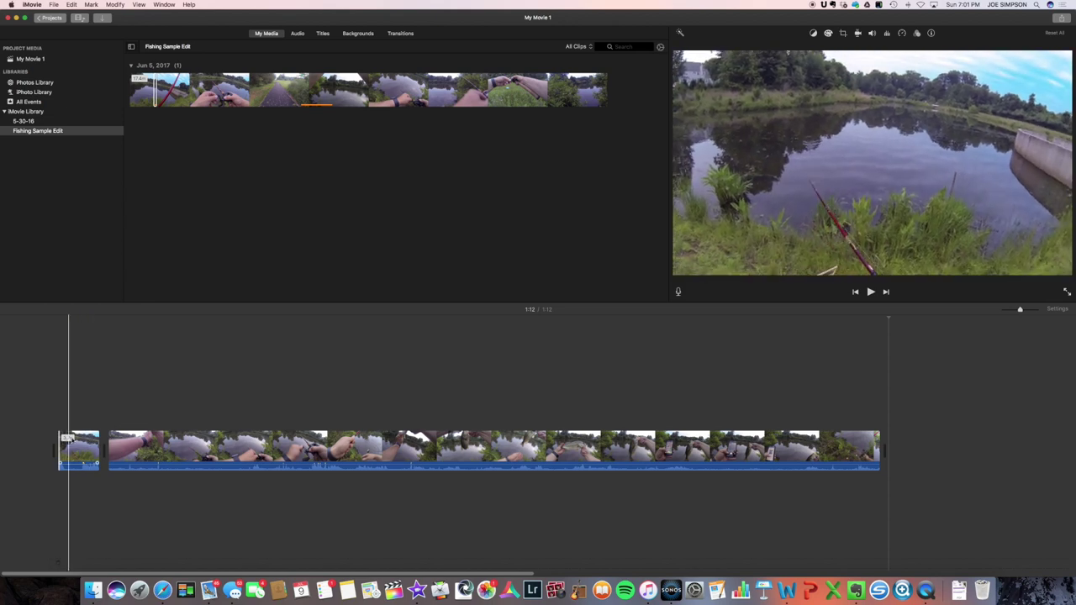
{"action": "left_click", "coordinate": [85, 449]}
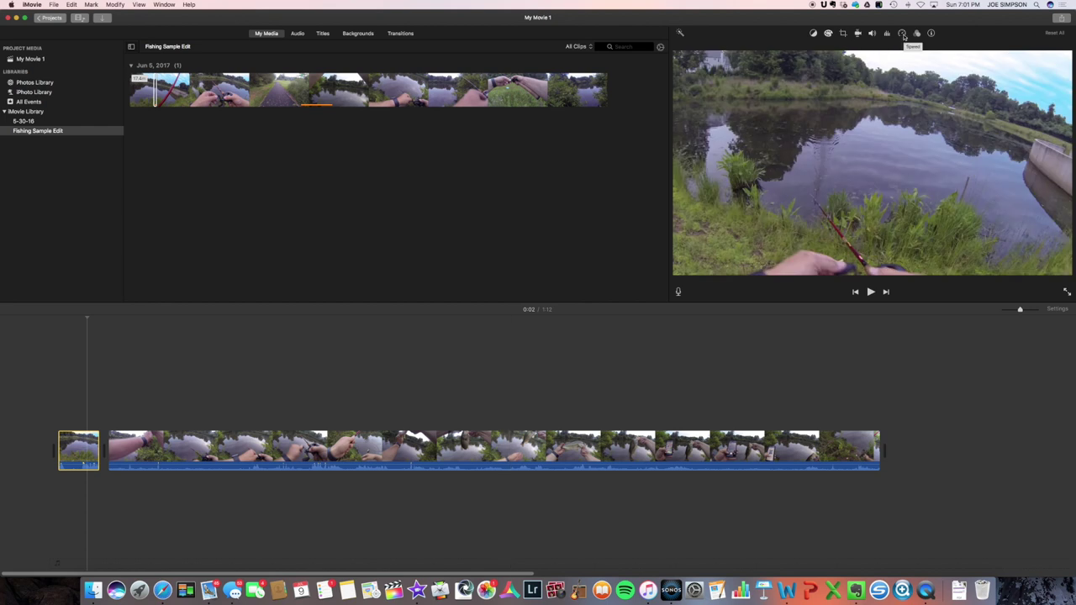
{"action": "left_click", "coordinate": [902, 34]}
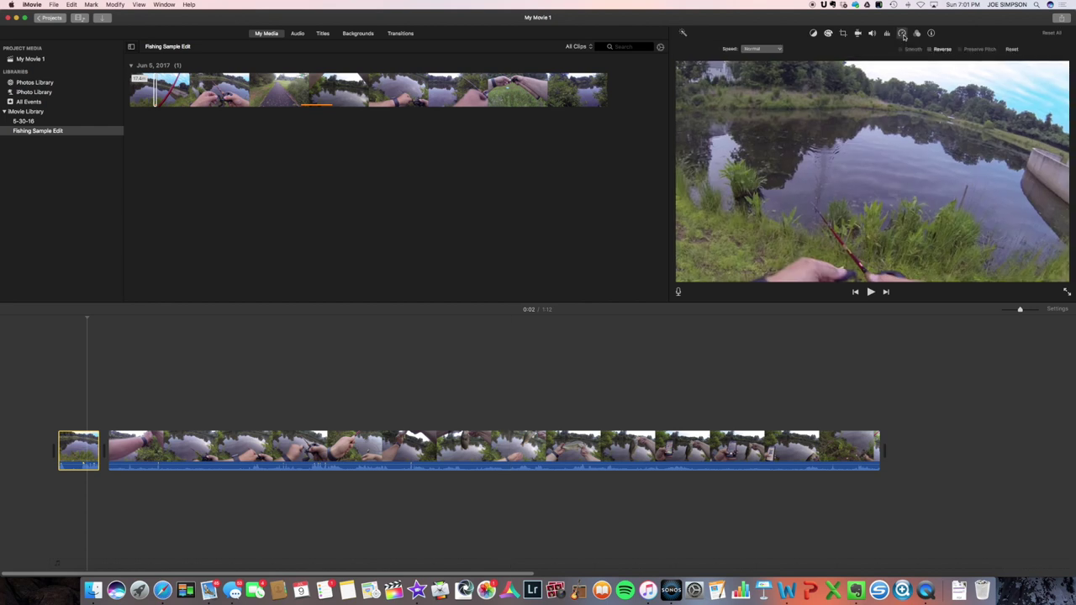
{"action": "left_click", "coordinate": [769, 52]}
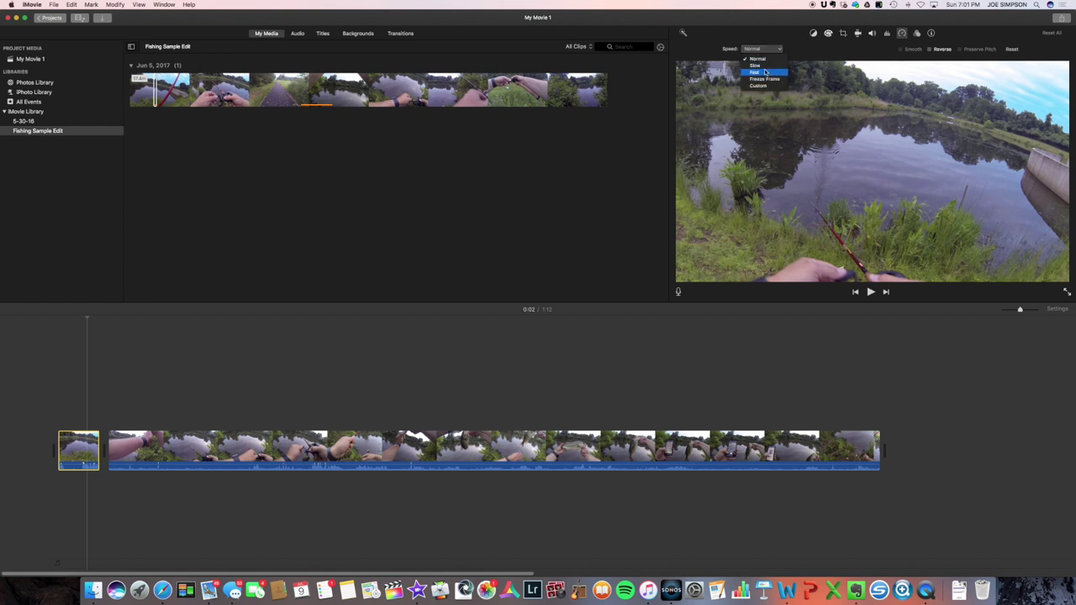
{"action": "left_click", "coordinate": [765, 67]}
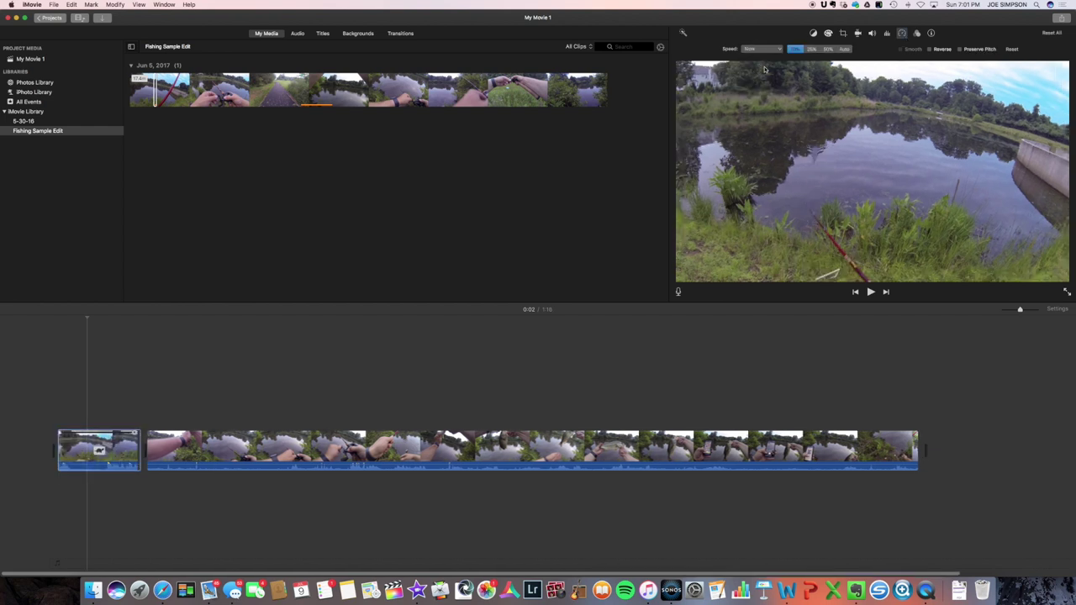
{"action": "left_click", "coordinate": [844, 50]}
- Play back the speed change and trim the first clip shorter from its end
{"action": "left_click", "coordinate": [60, 391]}
{"action": "key", "text": "space"}
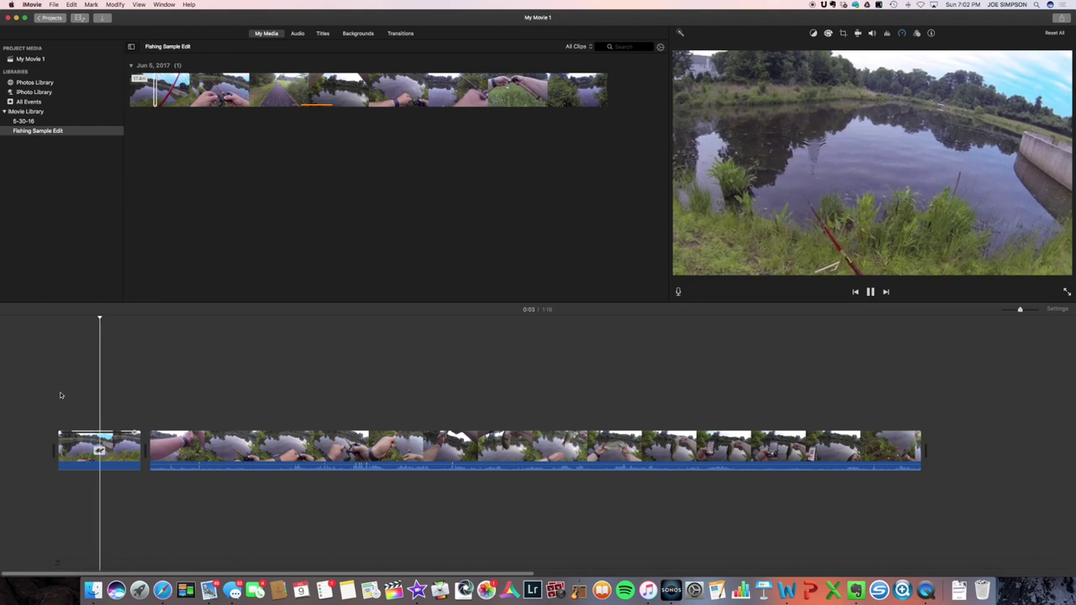
{"action": "key", "text": "space"}
{"action": "left_click_drag", "start_coordinate": [140, 444], "coordinate": [81, 446]}
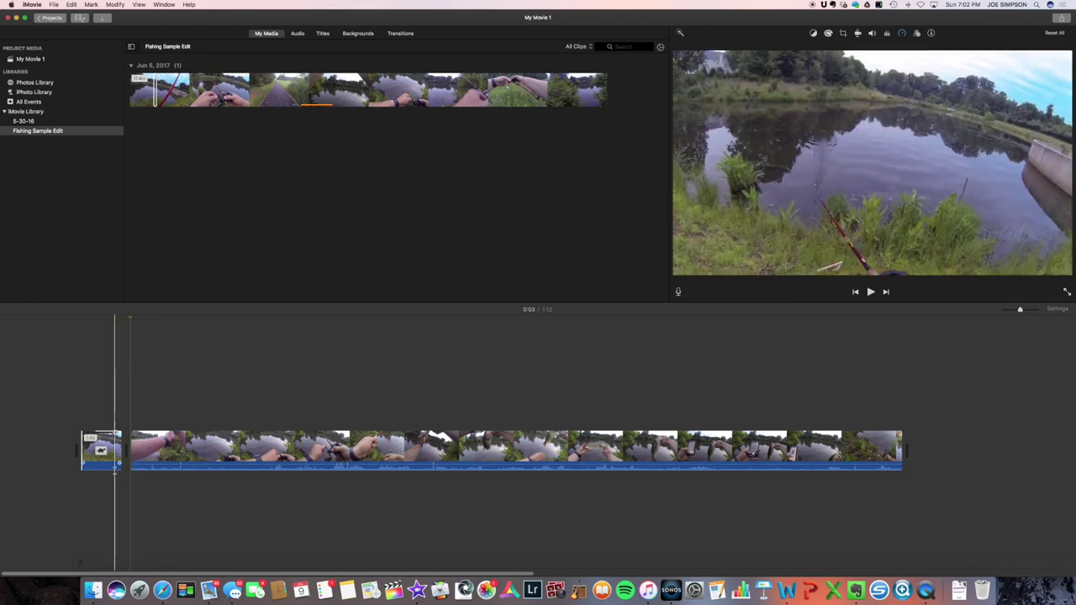
- Lower the first clip's volume to 22%
{"action": "left_click_drag", "start_coordinate": [111, 468], "coordinate": [112, 472]}
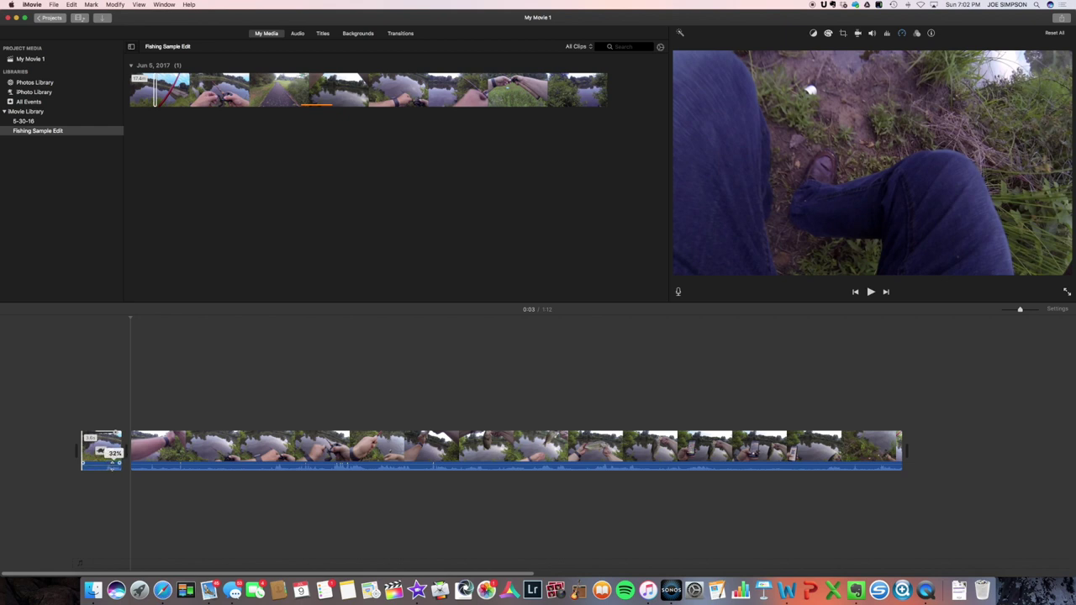
{"action": "key", "text": "space"}
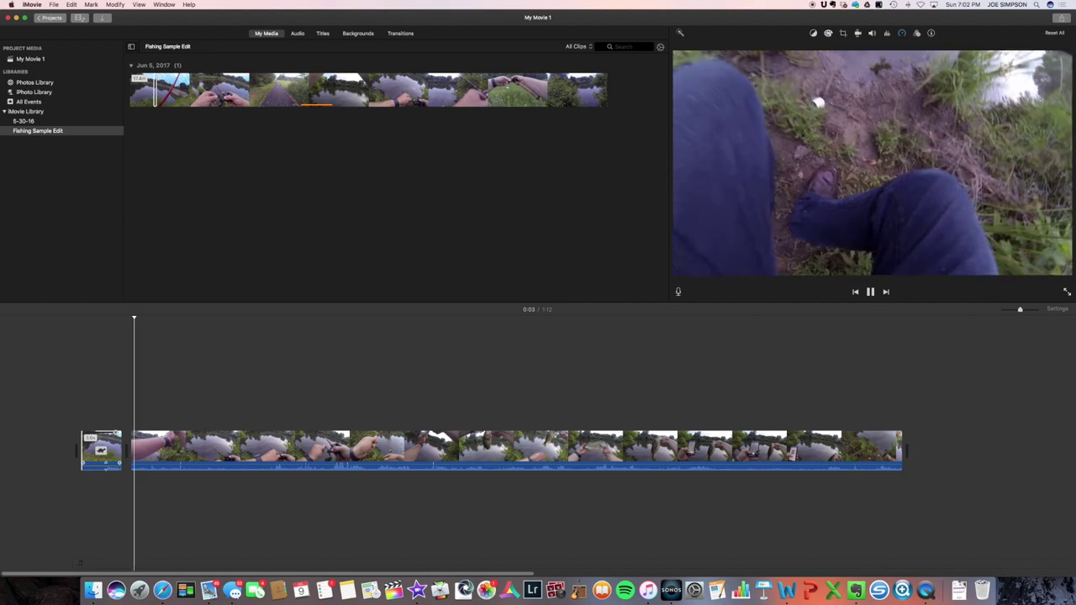
{"action": "left_click_drag", "start_coordinate": [107, 467], "coordinate": [103, 472]}
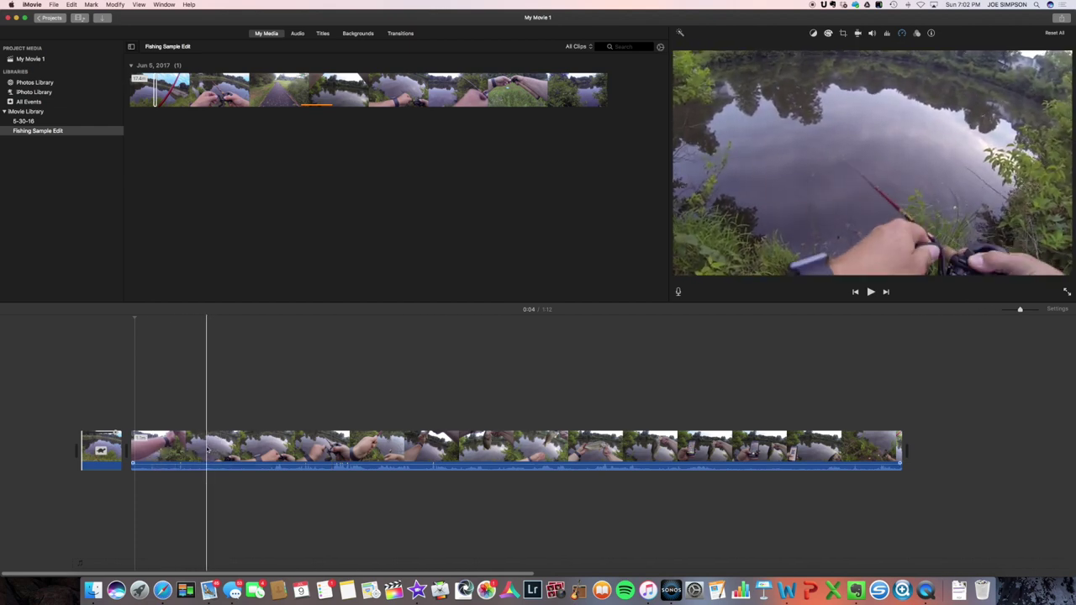
- Trim both the beginning and end of the second fishing clip, bringing the movie to 0:43
{"action": "left_click", "coordinate": [206, 451]}
{"action": "left_click_drag", "start_coordinate": [133, 449], "coordinate": [208, 449]}
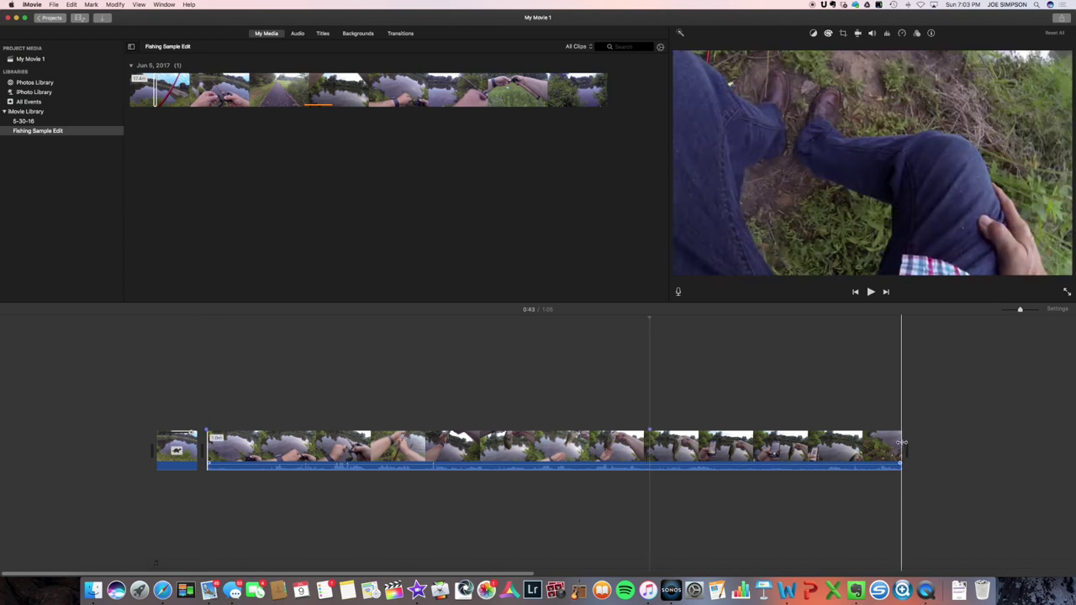
{"action": "left_click_drag", "start_coordinate": [901, 452], "coordinate": [649, 452]}
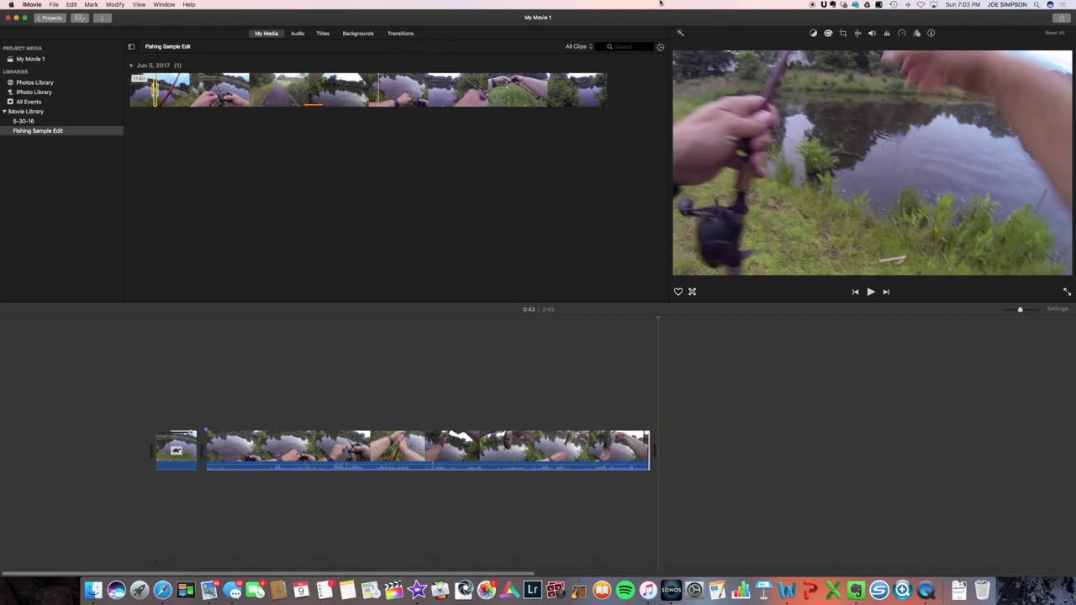
- Drop the Centered title template above the first clip and shorten it to roughly 2.2 seconds
{"action": "left_click", "coordinate": [323, 34]}
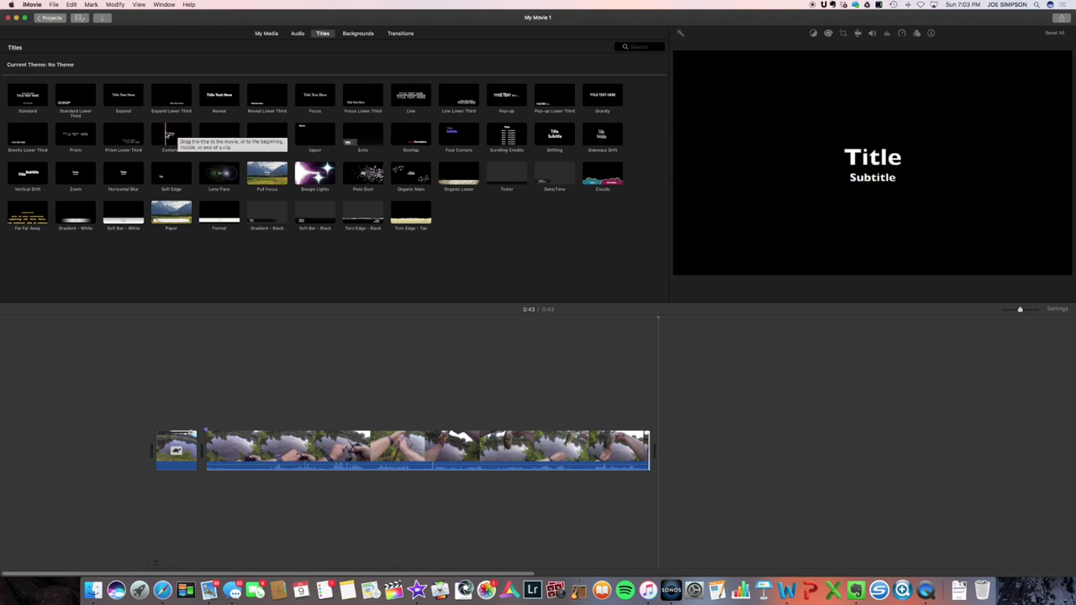
{"action": "left_click_drag", "start_coordinate": [168, 134], "coordinate": [194, 410]}
{"action": "left_click", "coordinate": [193, 423]}
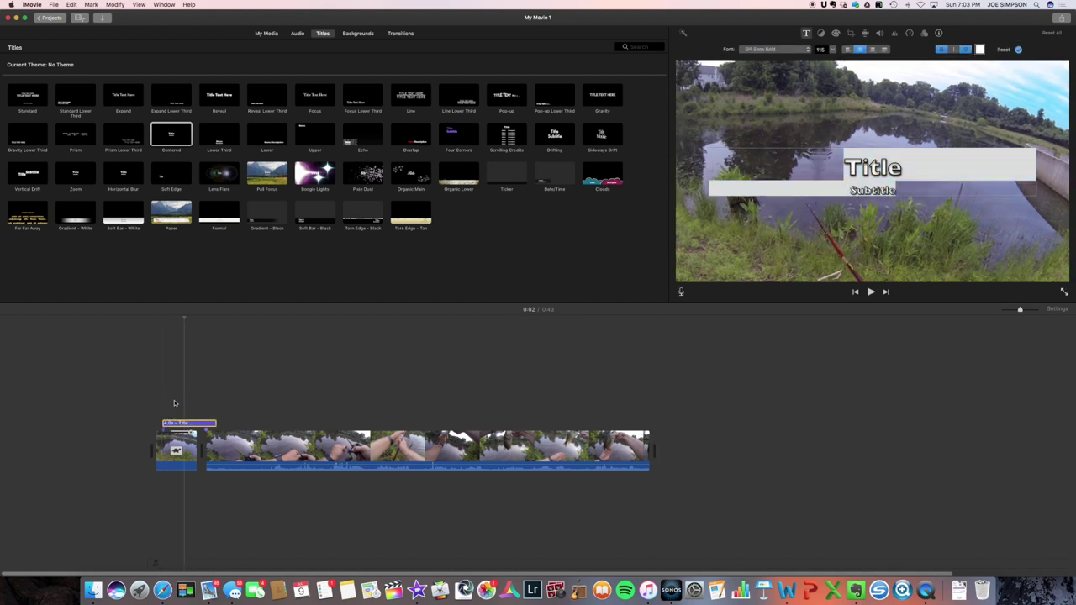
{"action": "left_click", "coordinate": [176, 408]}
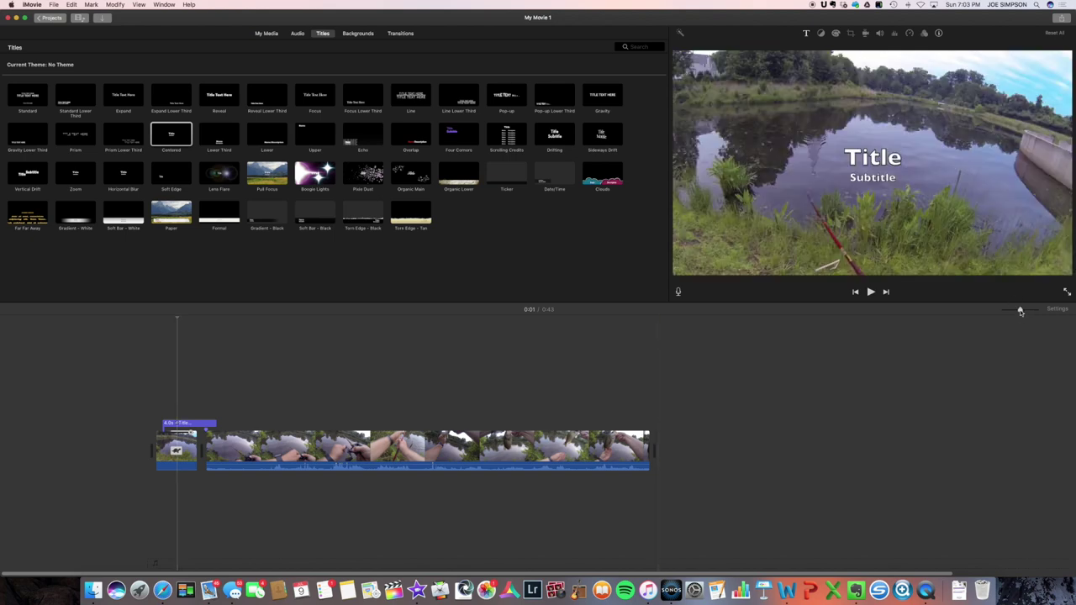
{"action": "left_click_drag", "start_coordinate": [1022, 311], "coordinate": [1029, 312]}
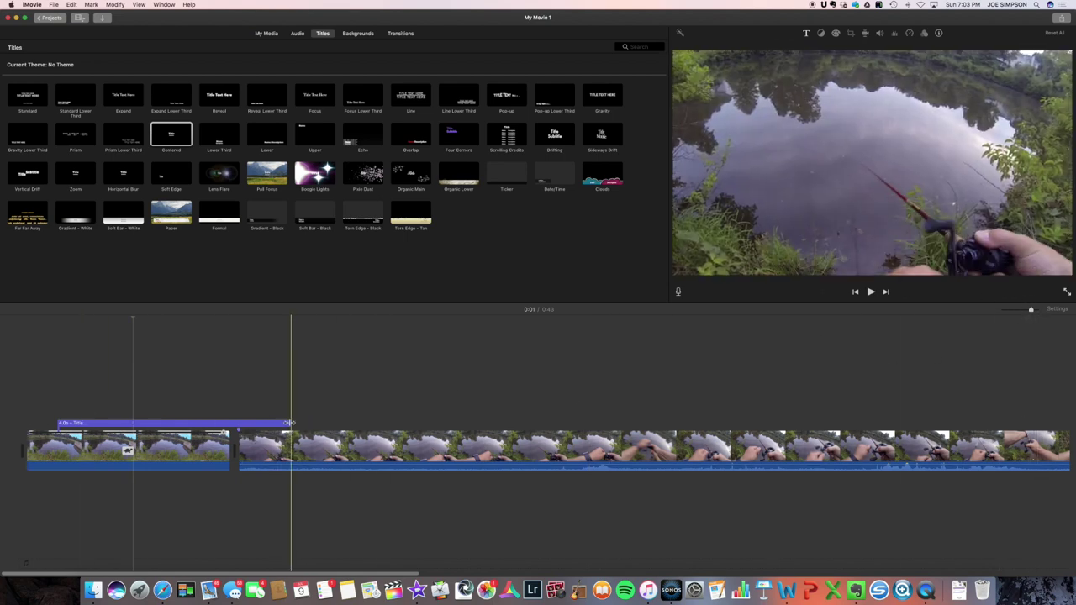
{"action": "left_click_drag", "start_coordinate": [291, 423], "coordinate": [179, 423]}
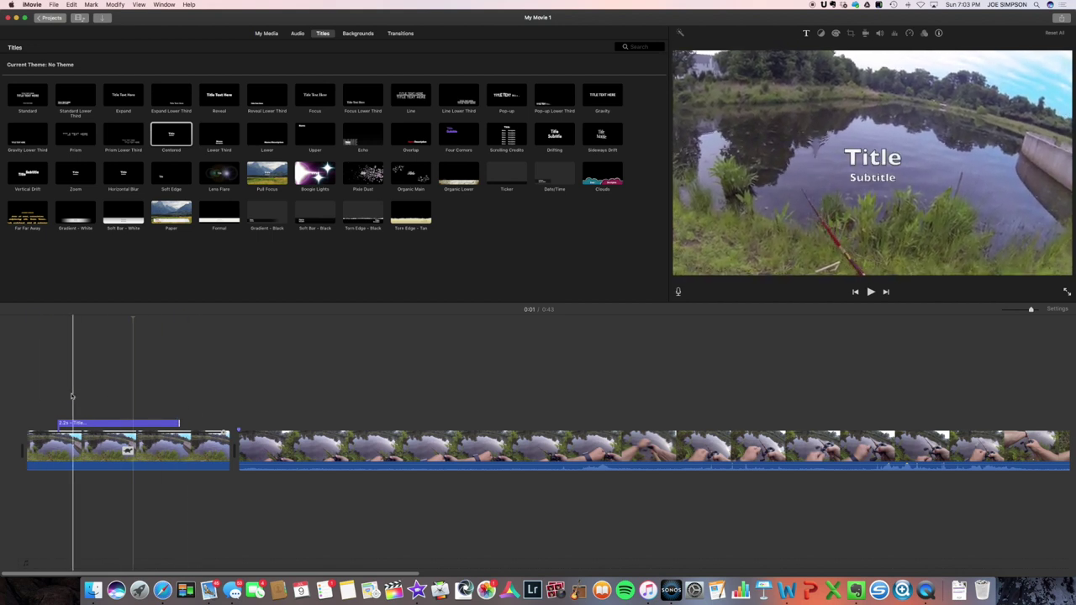
- Replace the title placeholder with 'Bass Fishing 2017', leaving the subtitle line empty
{"action": "left_click", "coordinate": [114, 425]}
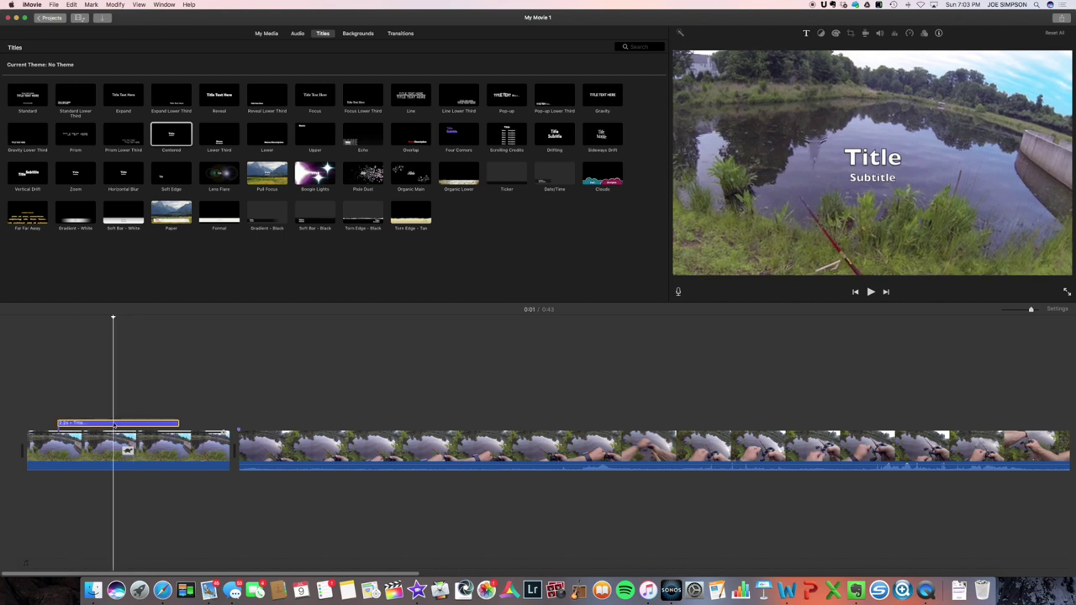
{"action": "double_click", "coordinate": [872, 157]}
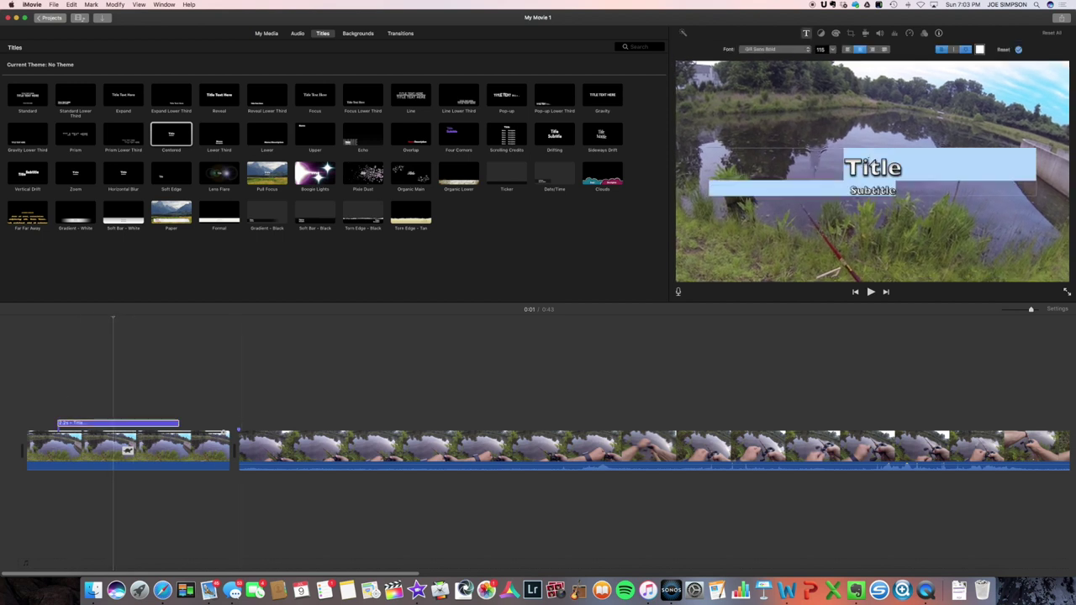
{"action": "type", "text": "Bass"}
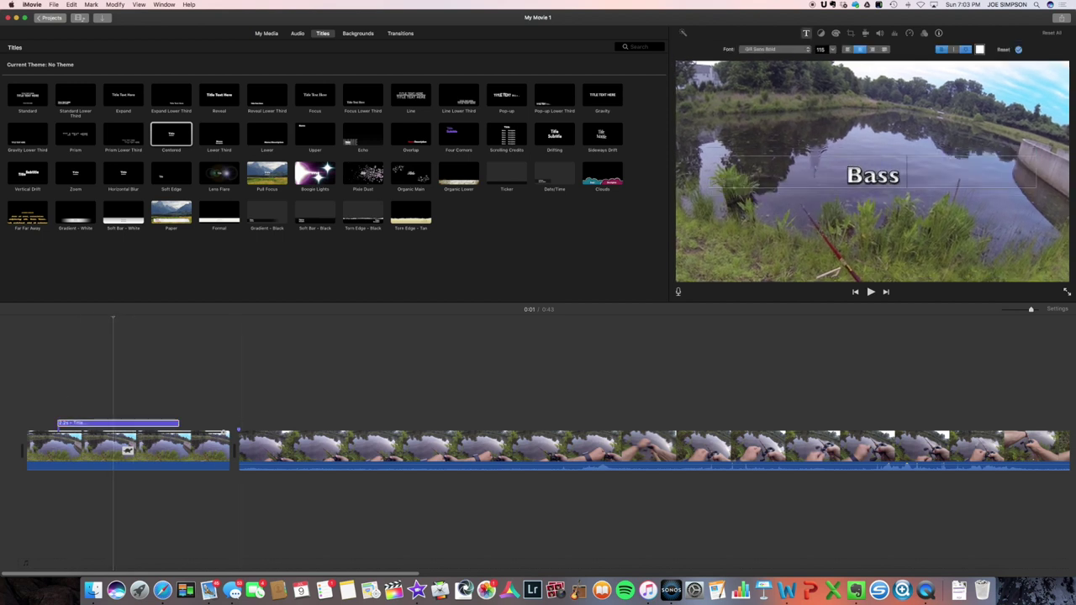
{"action": "type", "text": " Fishing"}
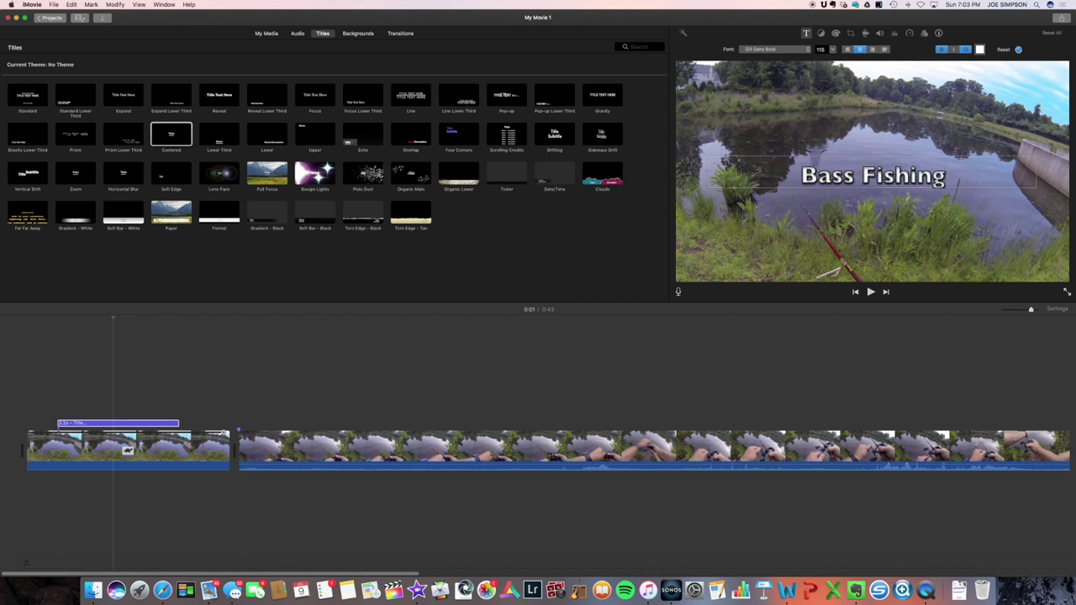
{"action": "type", "text": " 291"}
{"action": "key", "text": "BackSpace"}
{"action": "key", "text": "BackSpace"}
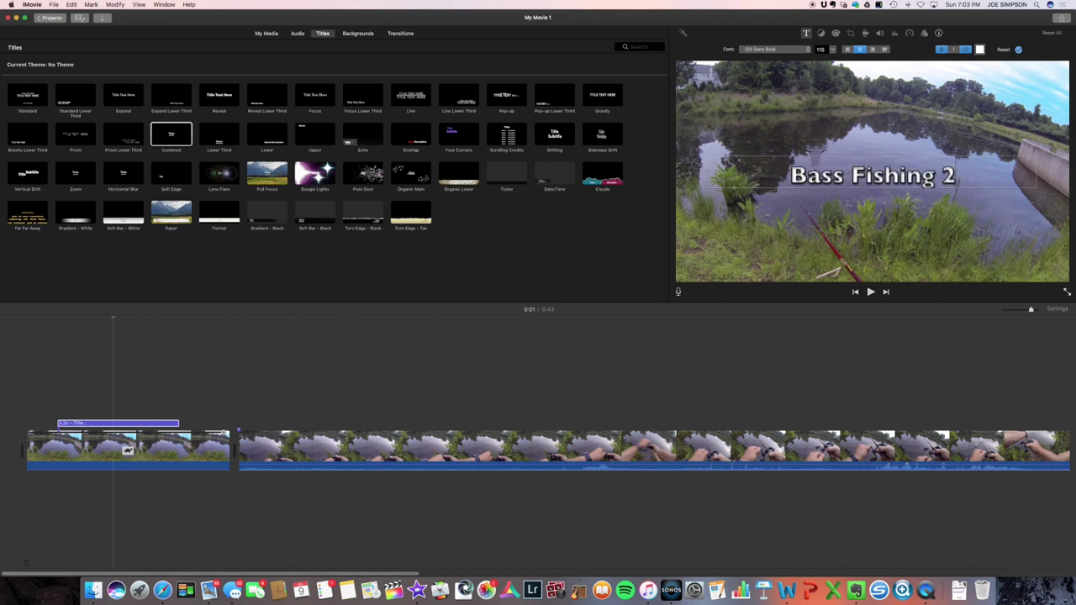
{"action": "type", "text": "017"}
{"action": "key", "text": "Return"}
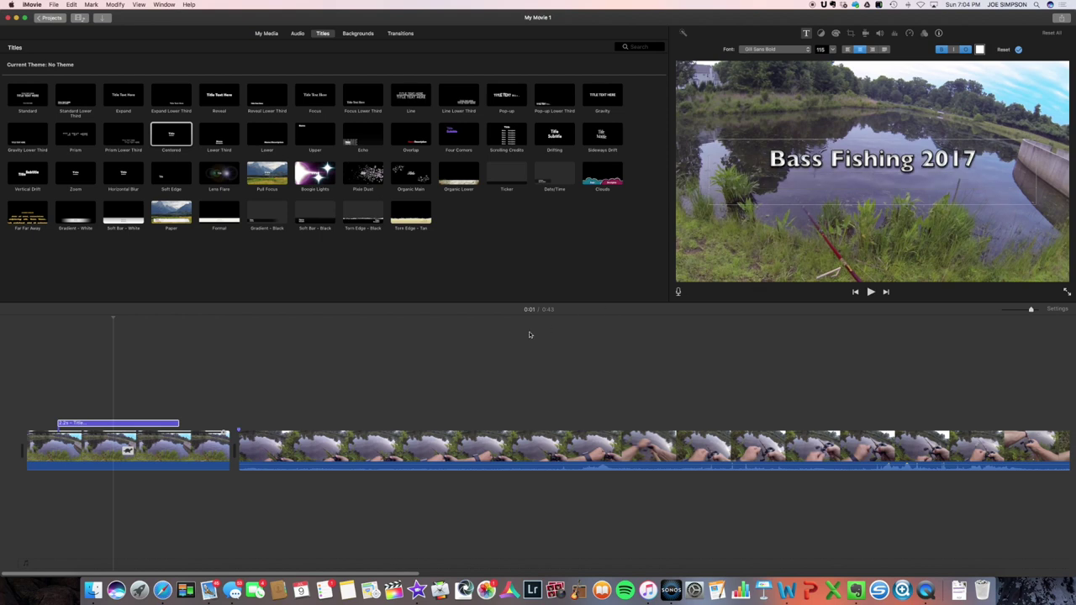
{"action": "left_click", "coordinate": [81, 370]}
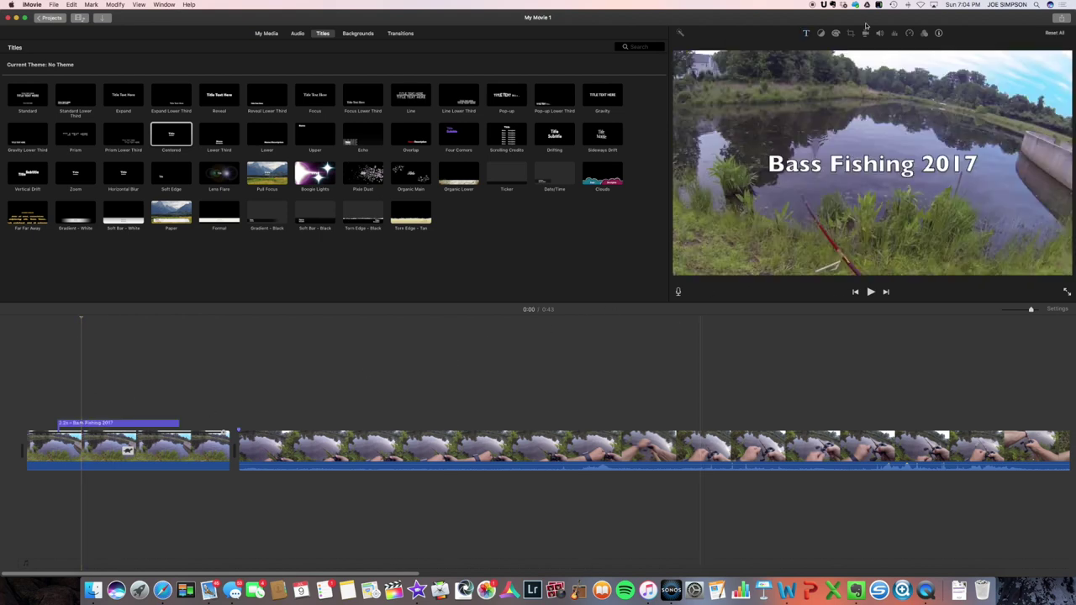
- Add a Cross Dissolve at the start of the movie and preview the opening
{"action": "left_click", "coordinate": [402, 34]}
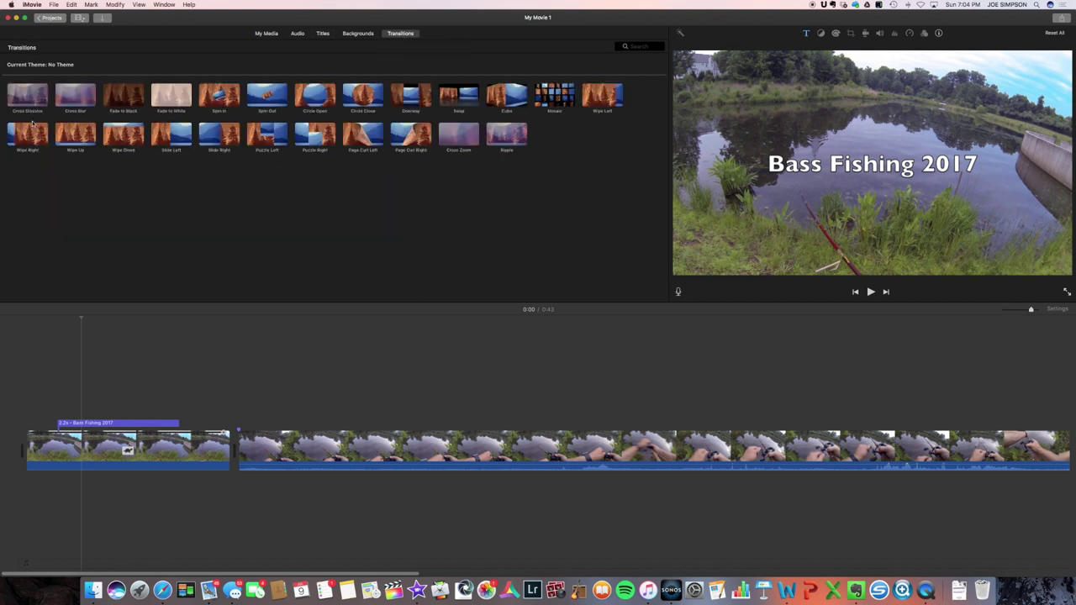
{"action": "left_click_drag", "start_coordinate": [25, 104], "coordinate": [86, 426]}
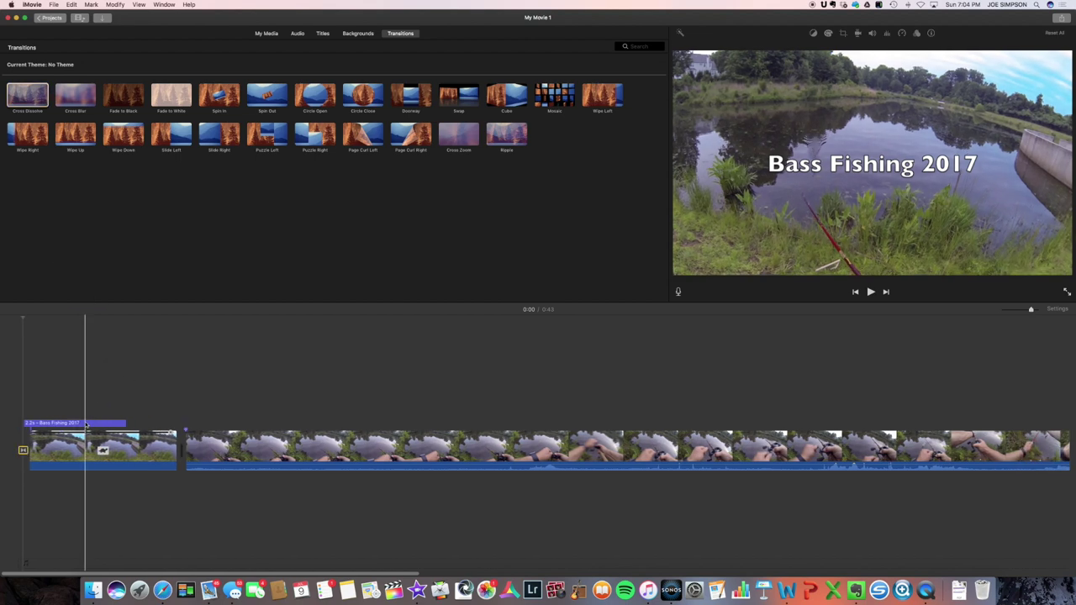
{"action": "left_click", "coordinate": [72, 424]}
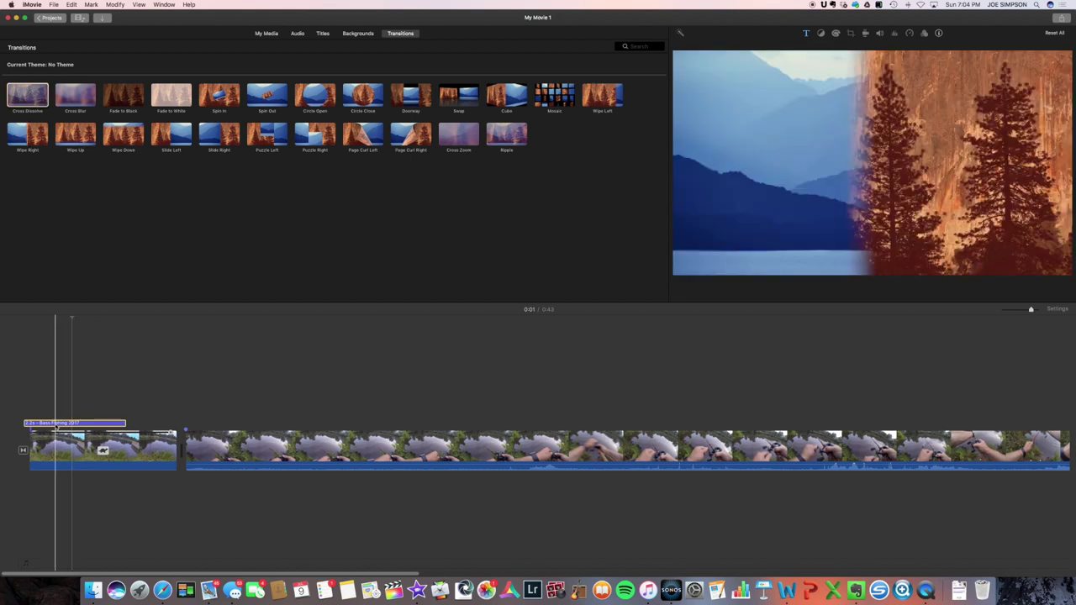
{"action": "left_click_drag", "start_coordinate": [46, 424], "coordinate": [42, 425]}
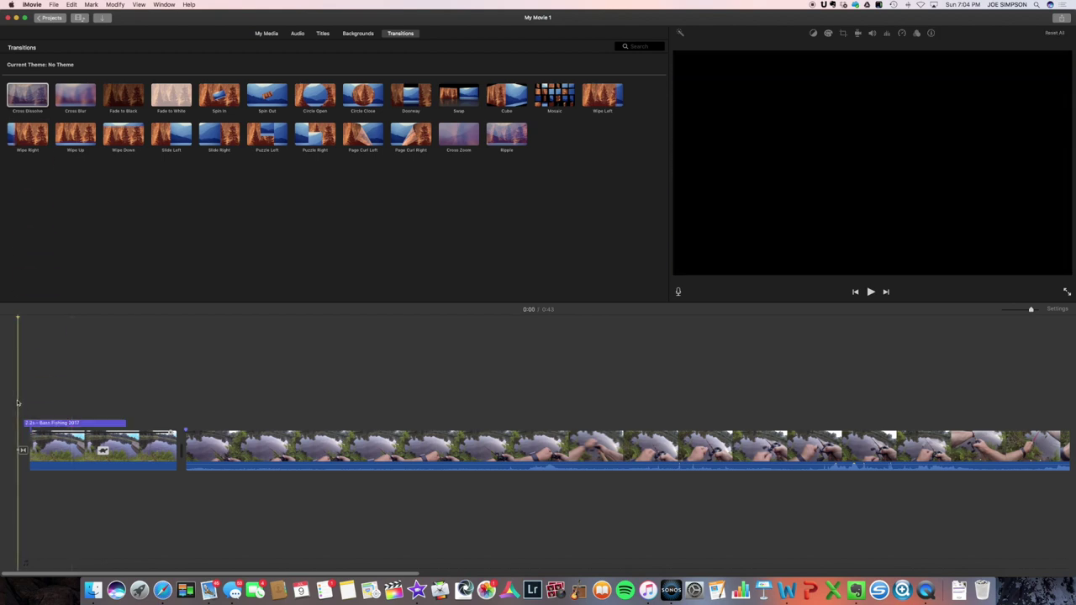
{"action": "key", "text": "space"}
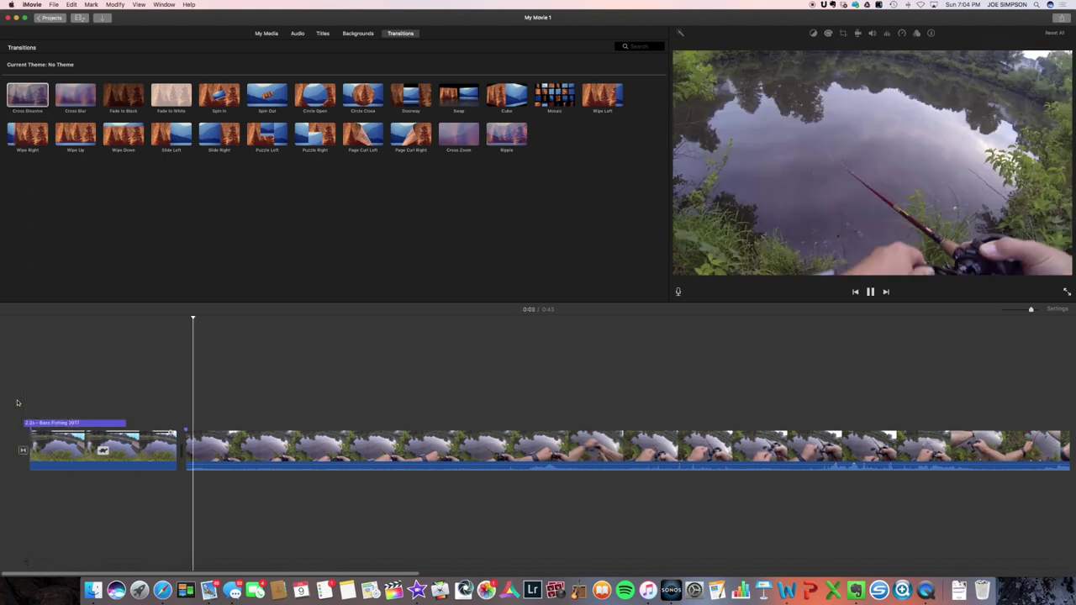
{"action": "key", "text": "space"}
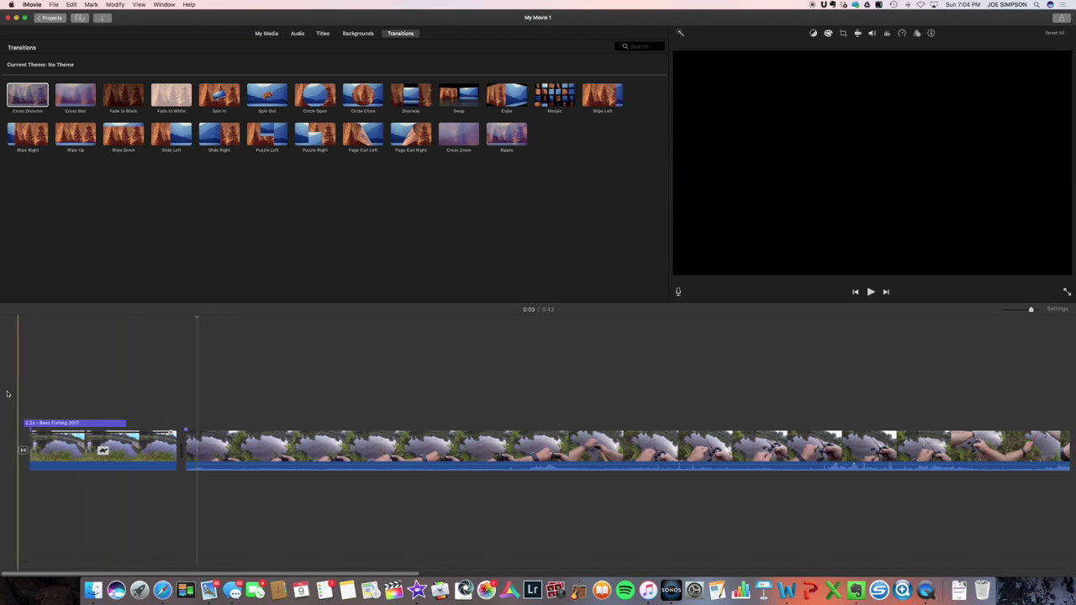
{"action": "key", "text": "space"}
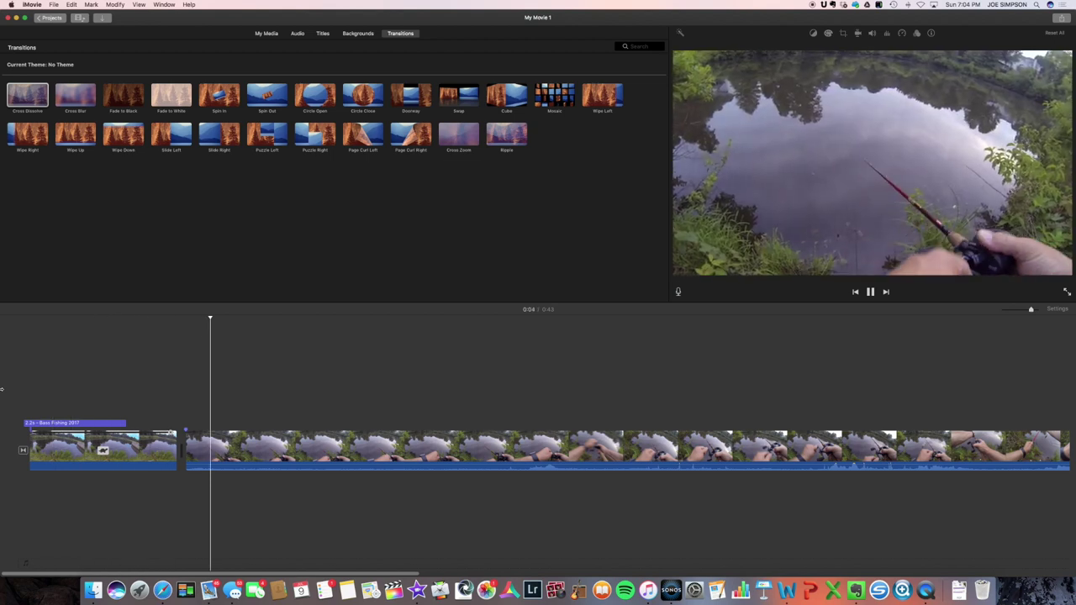
{"action": "key", "text": "space"}
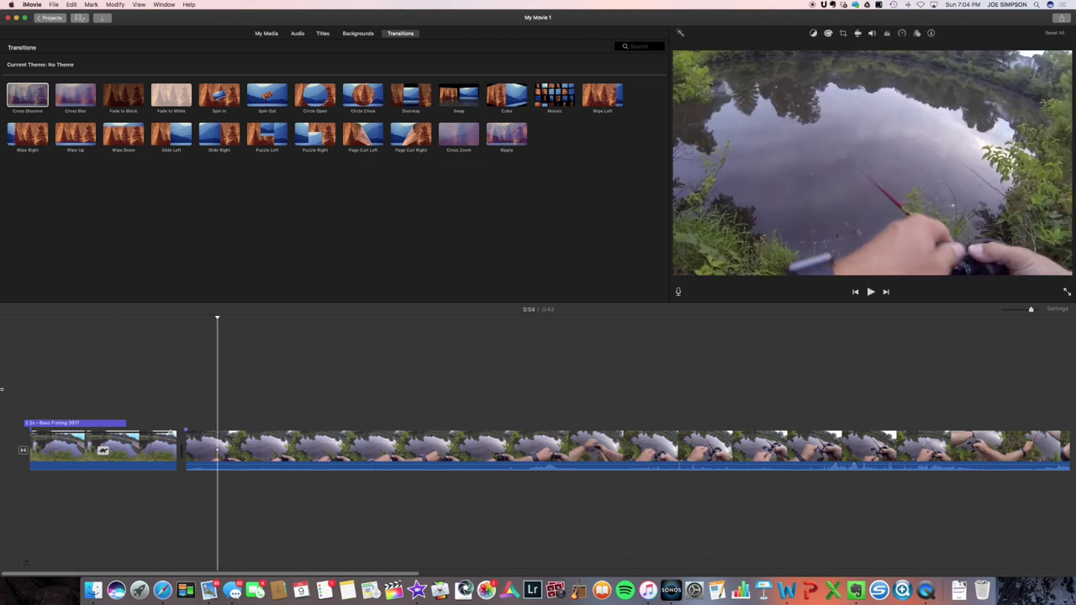
- Add a Cross Dissolve between the opening and fishing clips, preview it, and return to My Media
{"action": "mouse_move", "coordinate": [27, 95]}
{"action": "left_mouse_down"}
{"action": "mouse_move", "coordinate": [96, 303]}
{"action": "mouse_move", "coordinate": [164, 454]}
{"action": "left_mouse_up"}
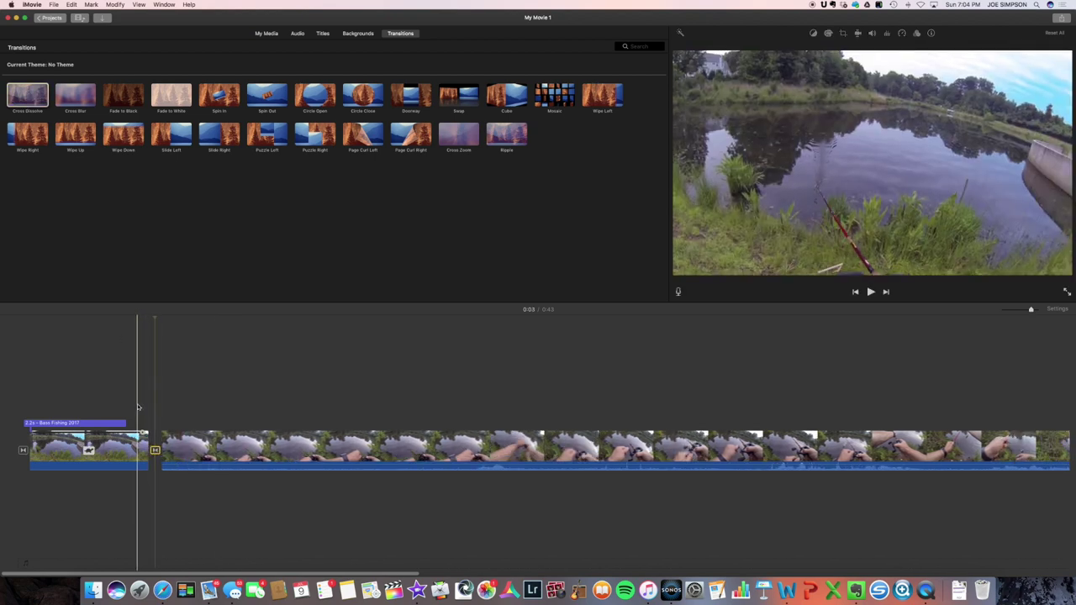
{"action": "key", "text": "space"}
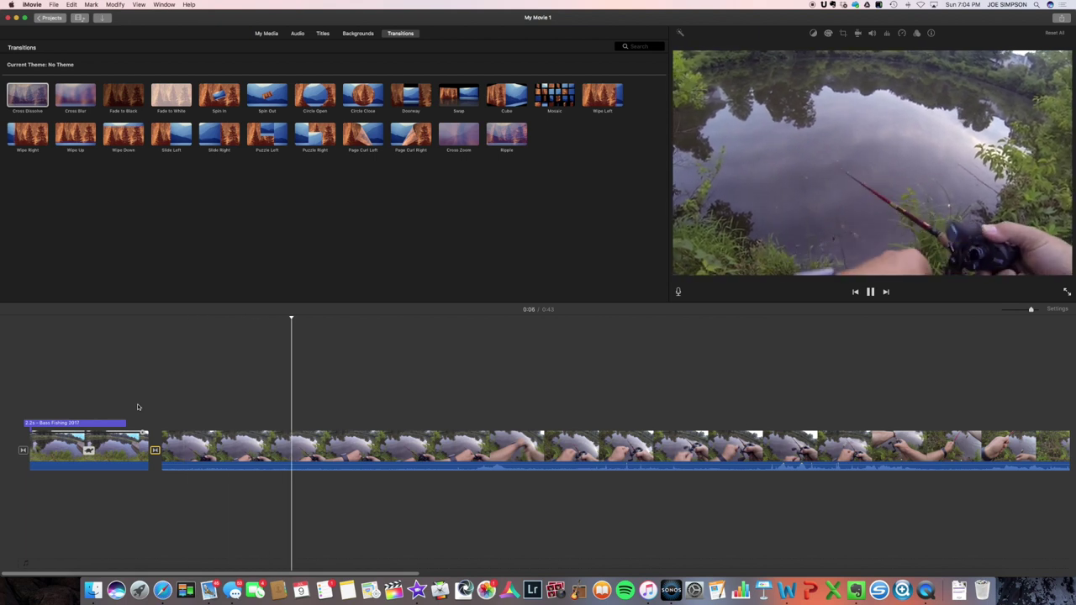
{"action": "key", "text": "space"}
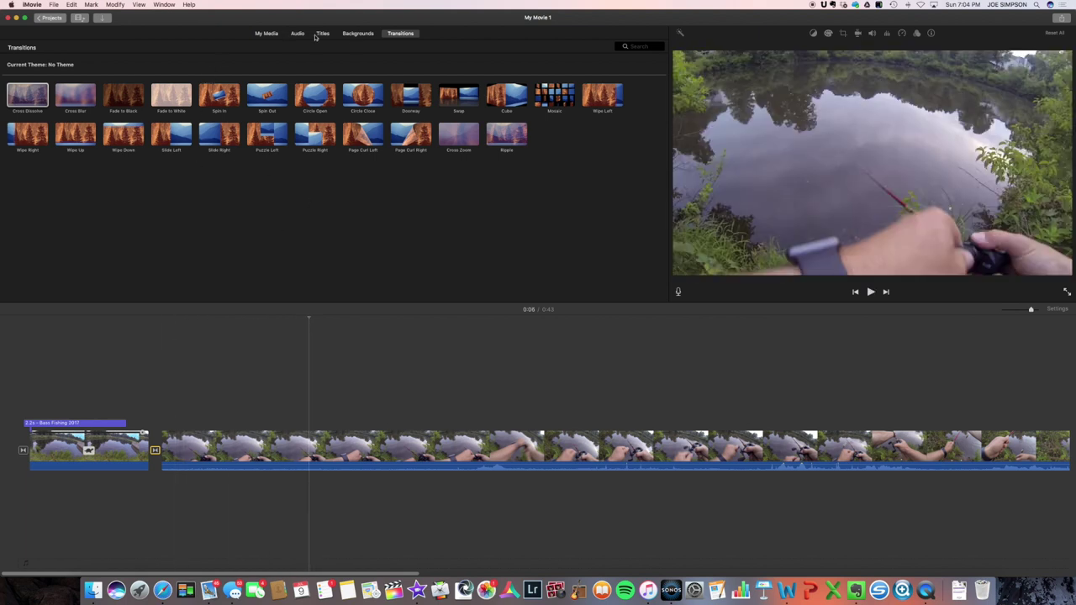
{"action": "left_click", "coordinate": [267, 33]}
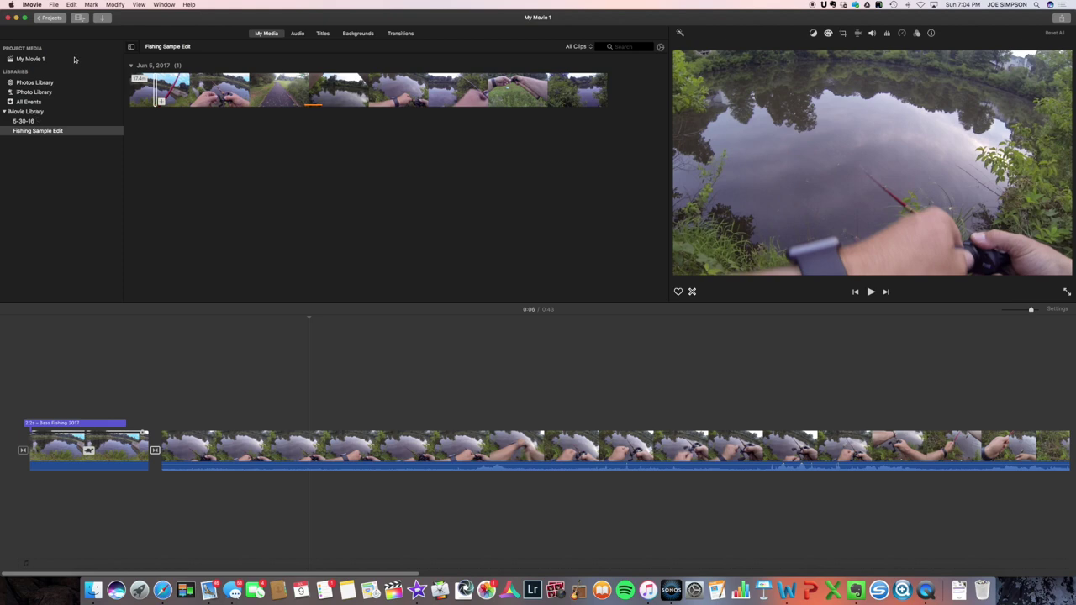
- Drag the Phantom Sage mp3 from the Downloads stack into the Fishing Sample Edit event
{"action": "left_click", "coordinate": [80, 18]}
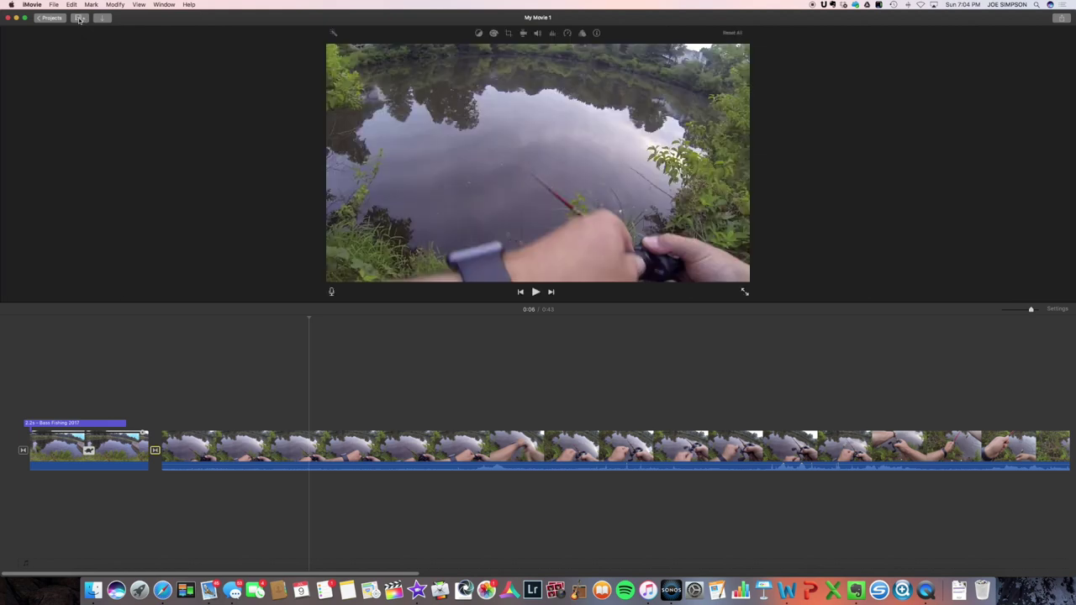
{"action": "left_click", "coordinate": [80, 18]}
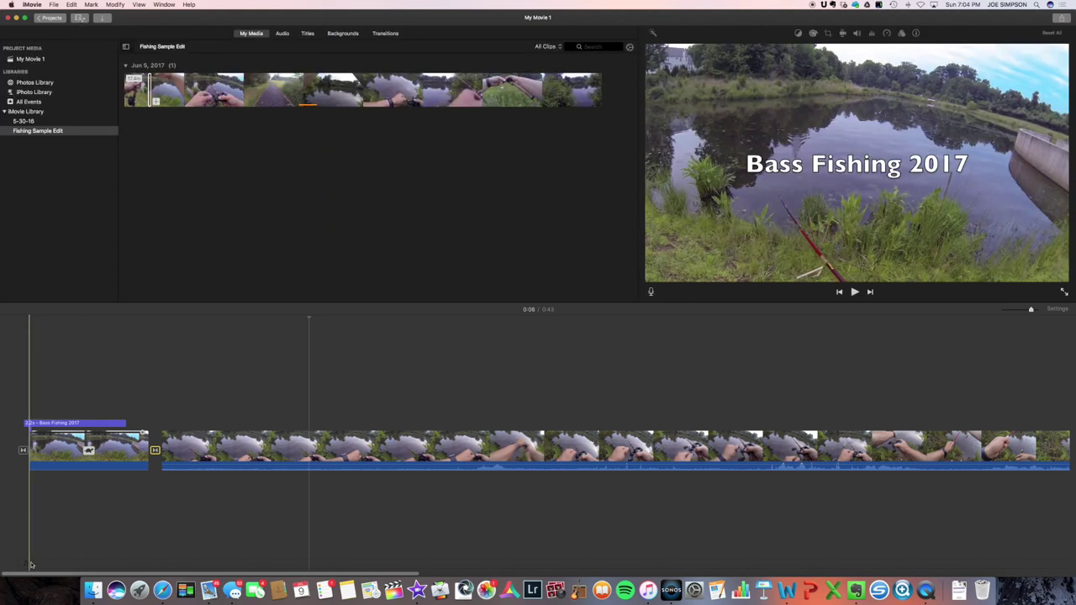
{"action": "left_click", "coordinate": [960, 593]}
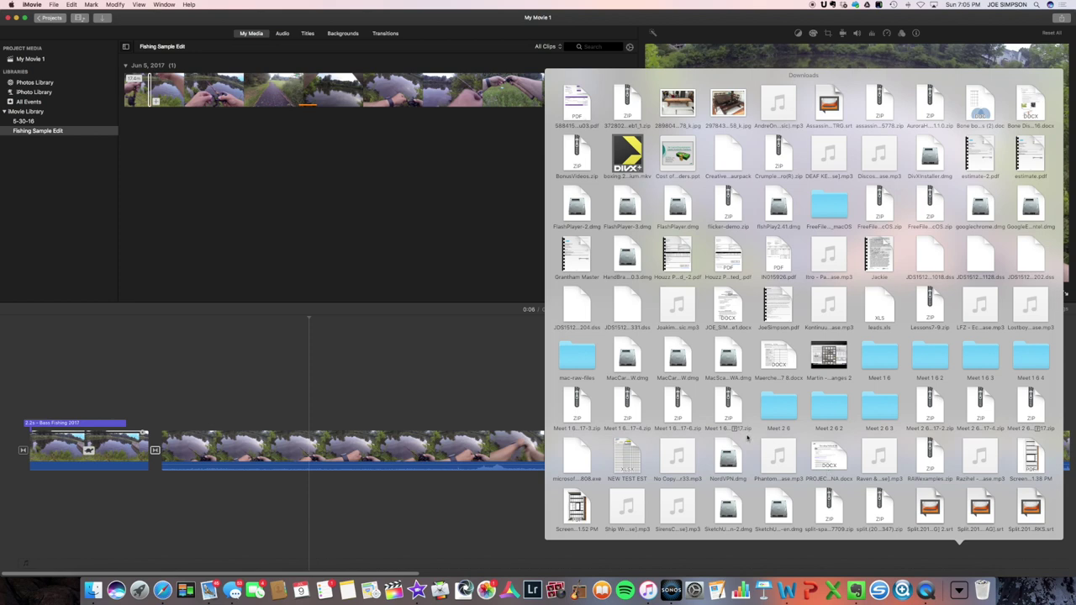
{"action": "left_click_drag", "start_coordinate": [767, 454], "coordinate": [259, 207]}
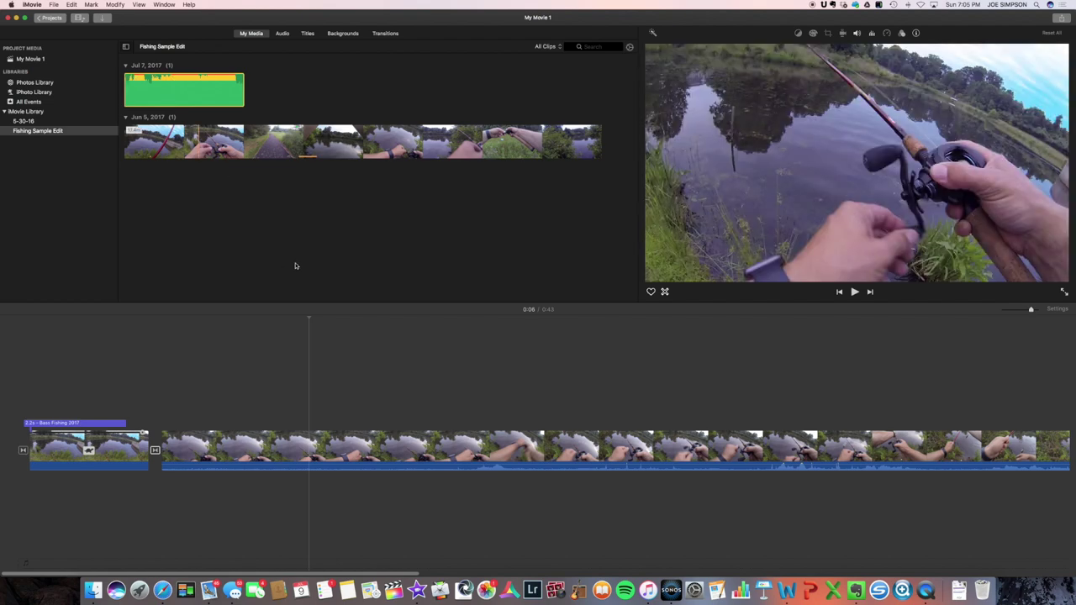
{"action": "left_click", "coordinate": [957, 588]}
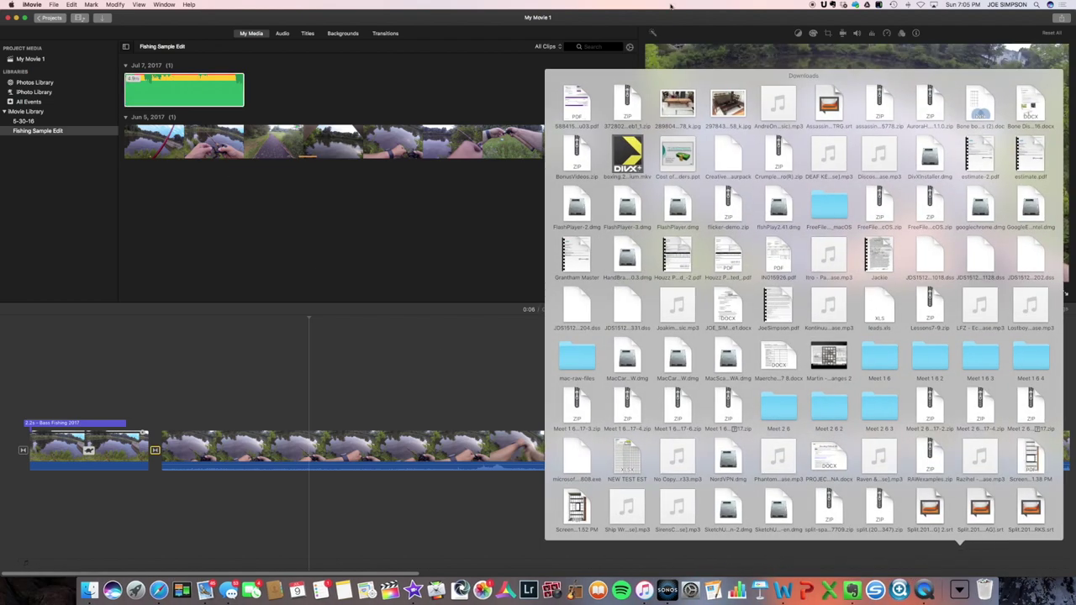
{"action": "left_click", "coordinate": [414, 292]}
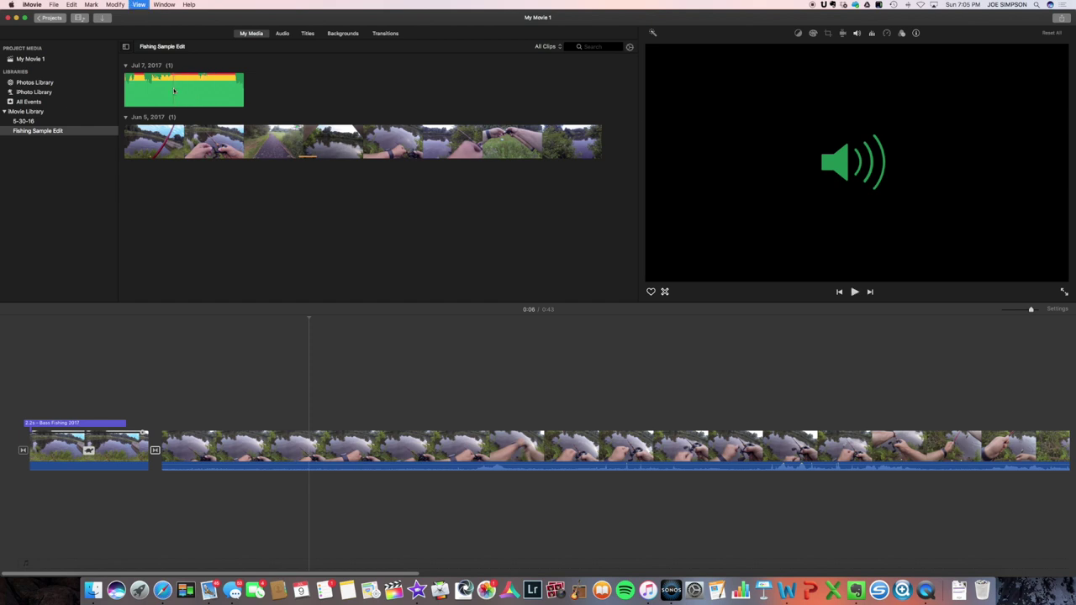
{"action": "key", "text": "space"}
- Place the Phantom Sage music under the movie's start and trim it to about 4 seconds
{"action": "left_click", "coordinate": [129, 90]}
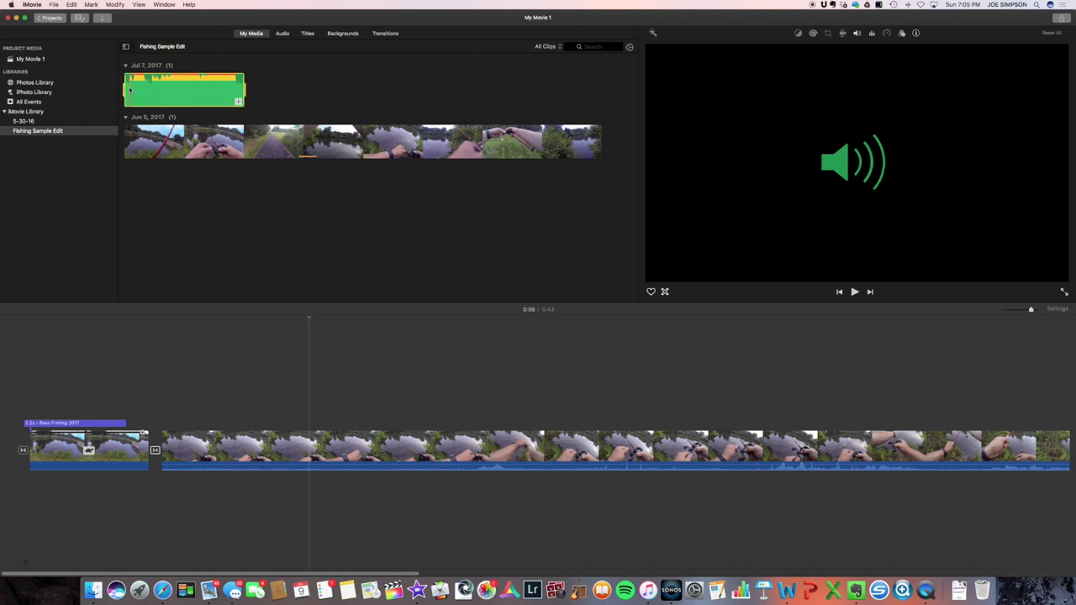
{"action": "left_click_drag", "start_coordinate": [129, 90], "coordinate": [36, 496]}
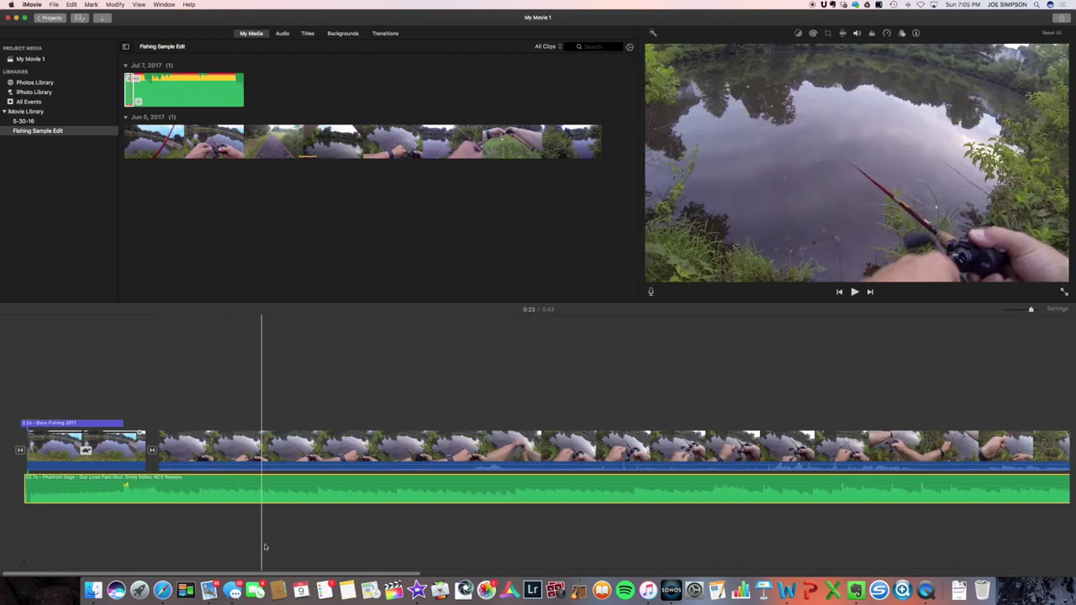
{"action": "key", "text": "super+minus"}
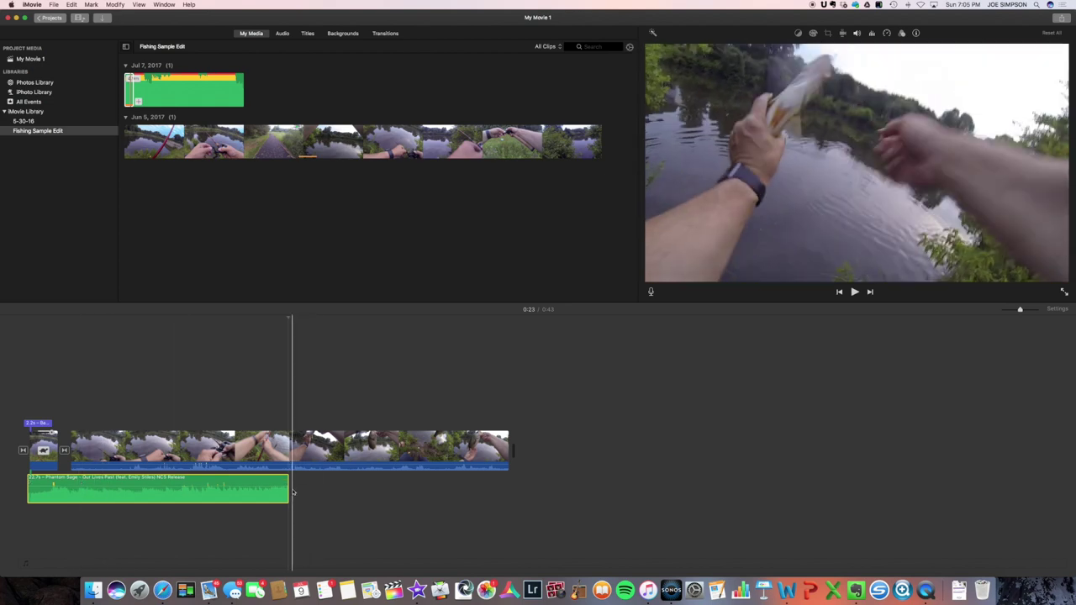
{"action": "left_click_drag", "start_coordinate": [291, 492], "coordinate": [47, 482]}
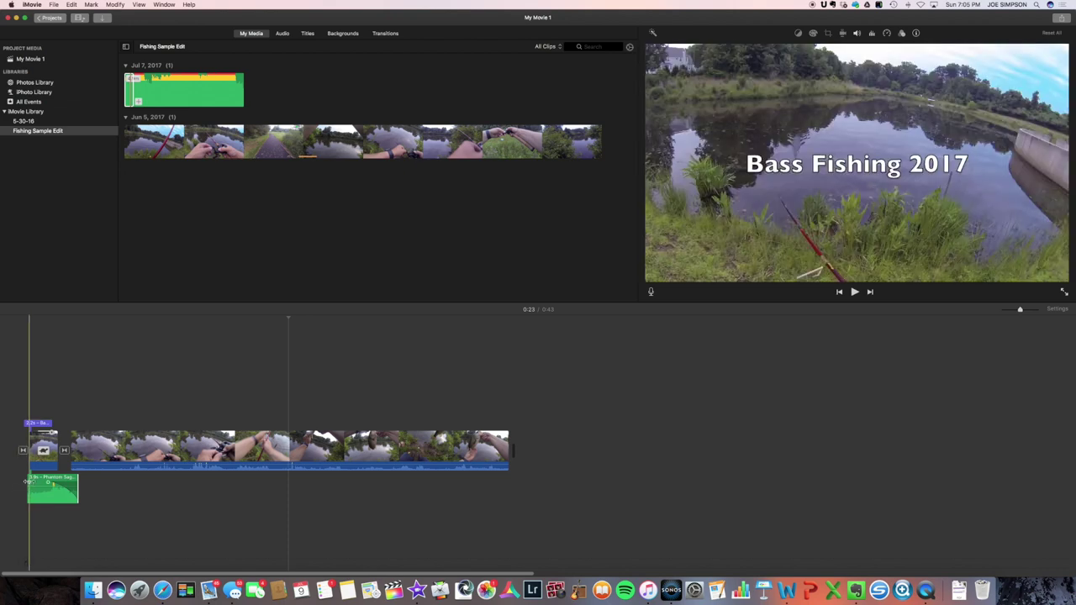
- Nudge and slightly lengthen the music clip, drop its volume to 14%, and preview the result
{"action": "left_click_drag", "start_coordinate": [28, 482], "coordinate": [29, 484]}
{"action": "key", "text": "space"}
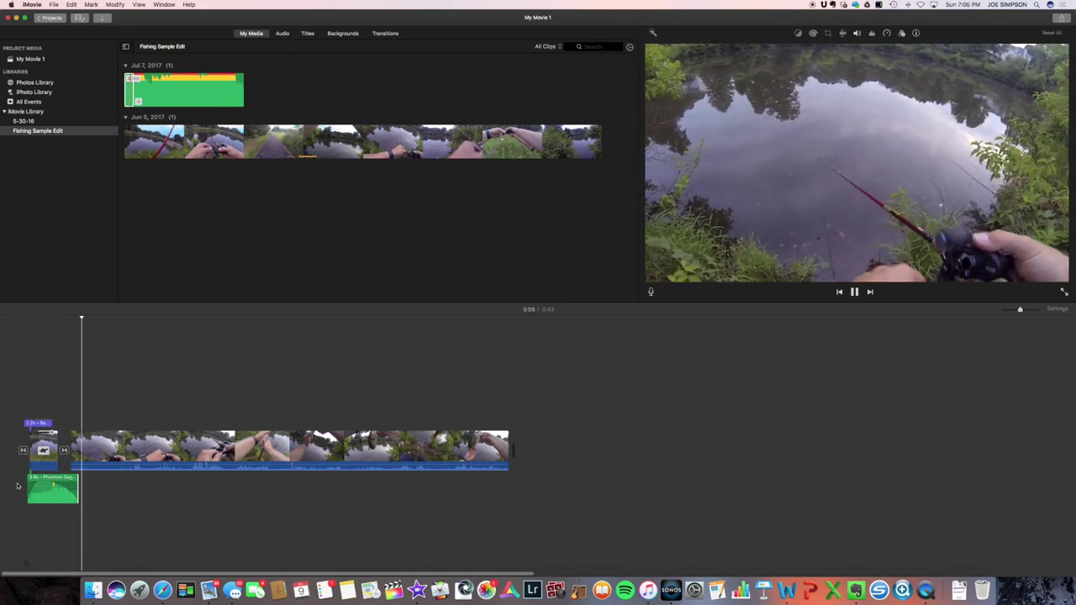
{"action": "key", "text": "space"}
{"action": "left_click_drag", "start_coordinate": [79, 488], "coordinate": [121, 489]}
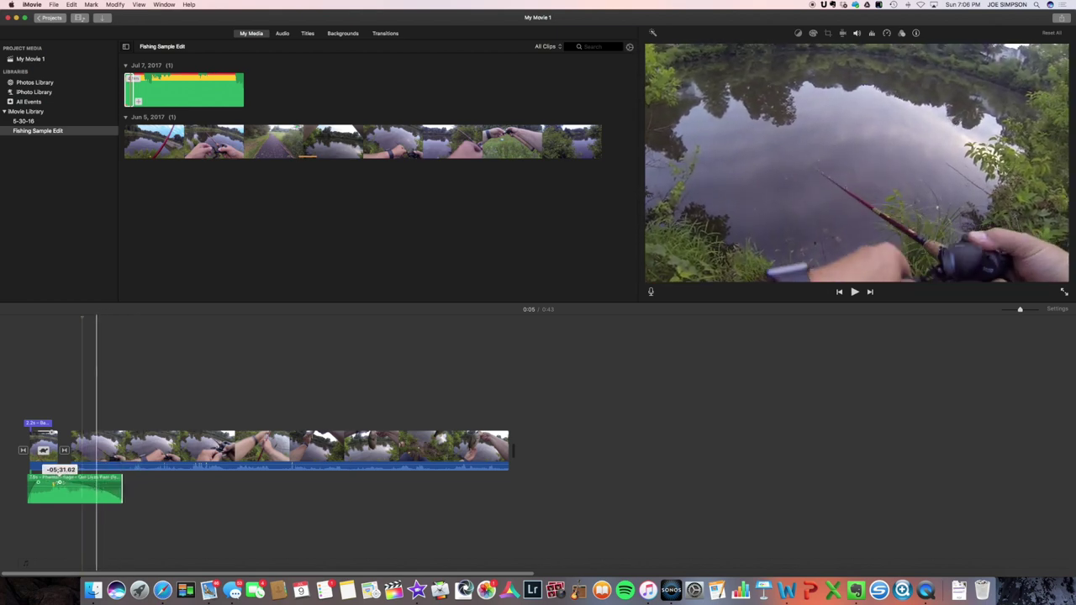
{"action": "left_click_drag", "start_coordinate": [54, 484], "coordinate": [57, 490]}
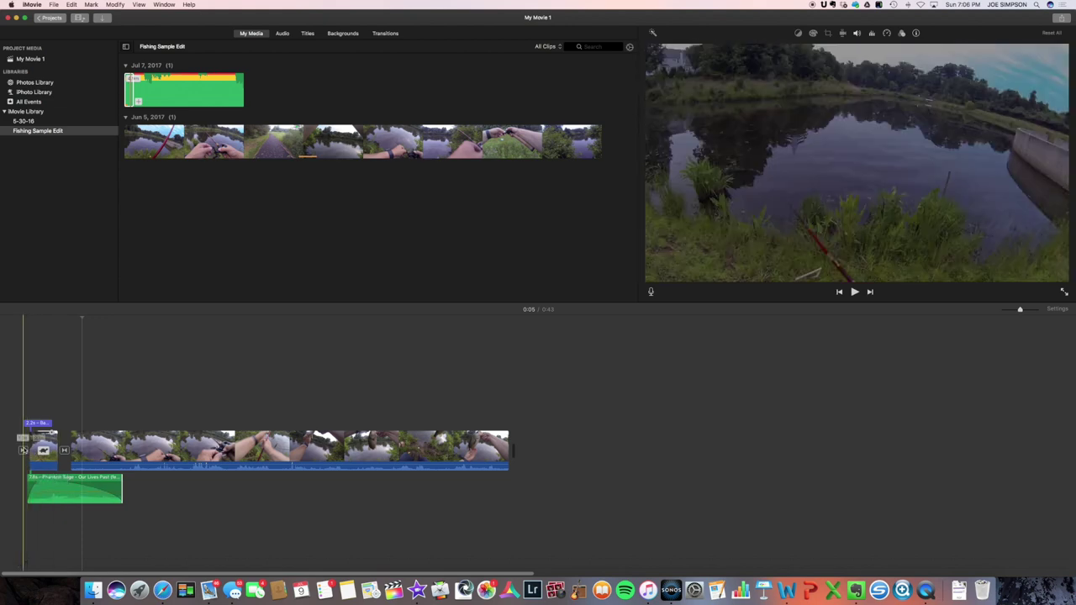
{"action": "key", "text": "space"}
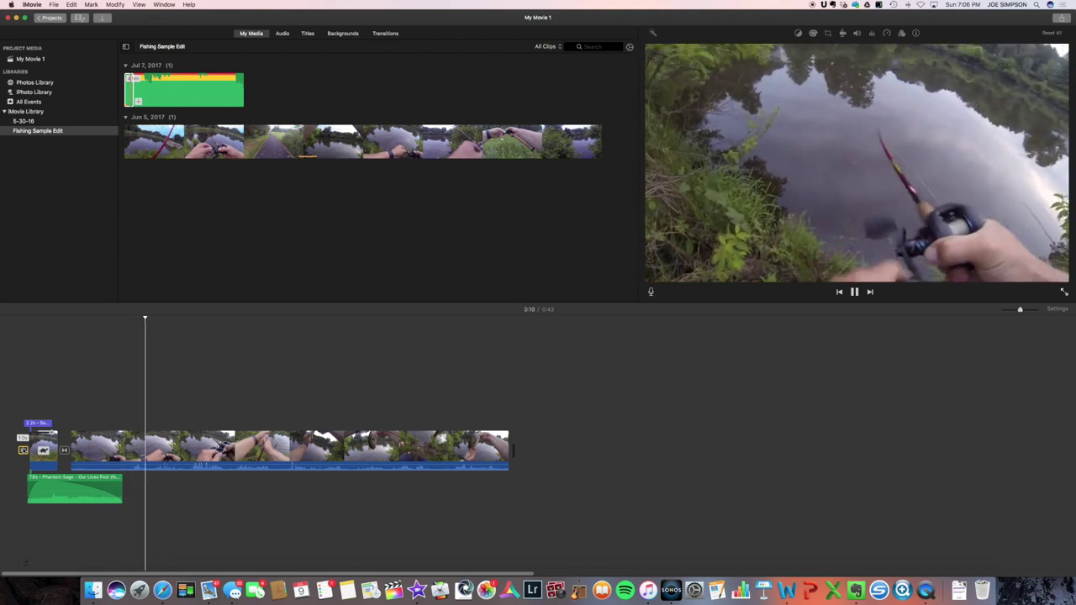
{"action": "key", "text": "space"}
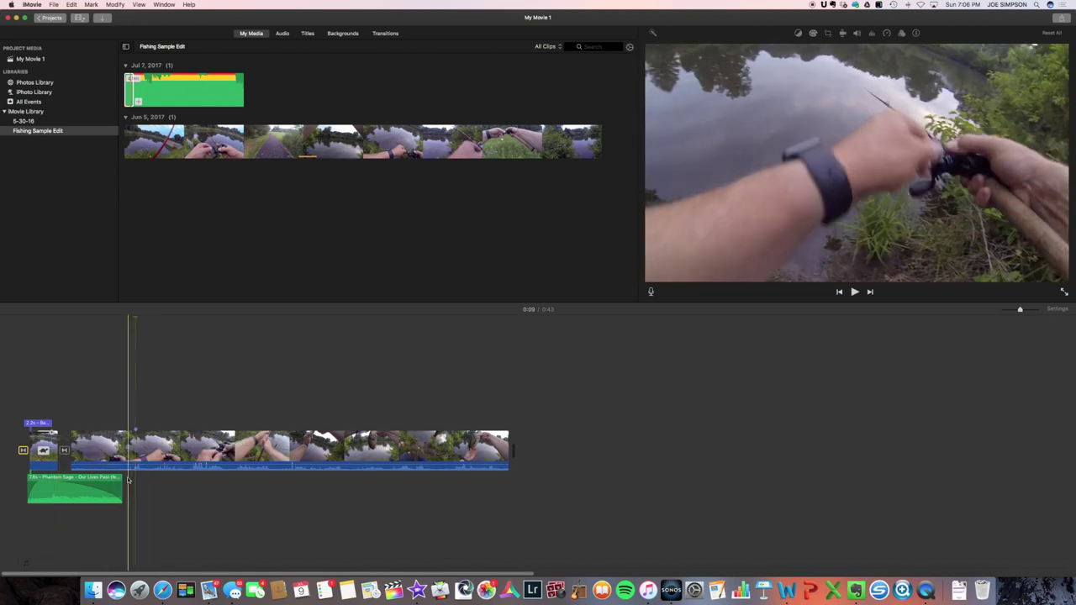
- Stretch the music a bit further and trim the fishing clip's end so the movie ends at 0:22
{"action": "left_click_drag", "start_coordinate": [122, 483], "coordinate": [136, 483]}
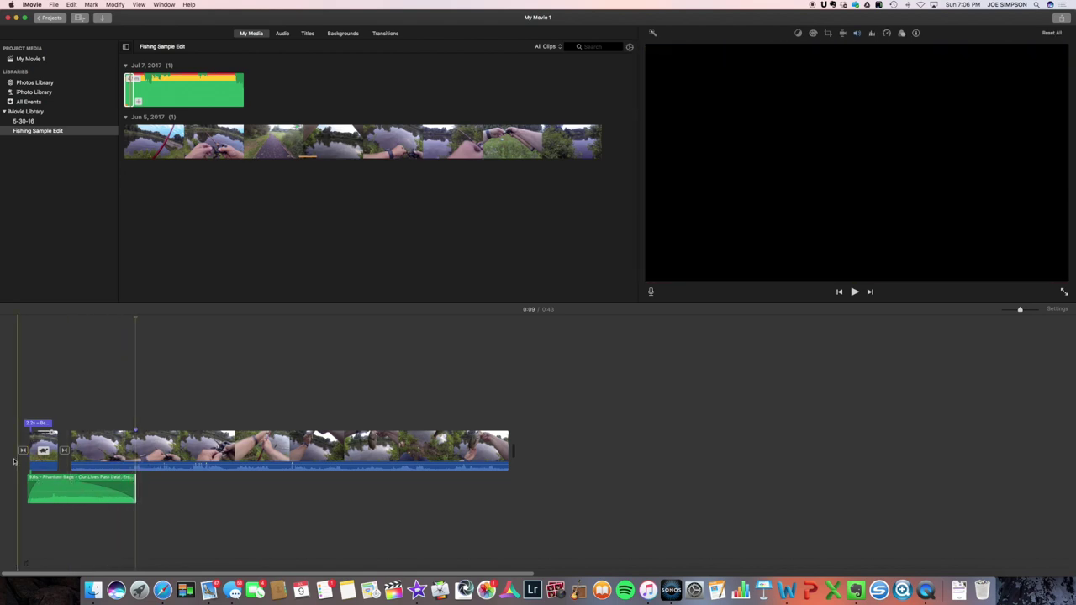
{"action": "key", "text": "space"}
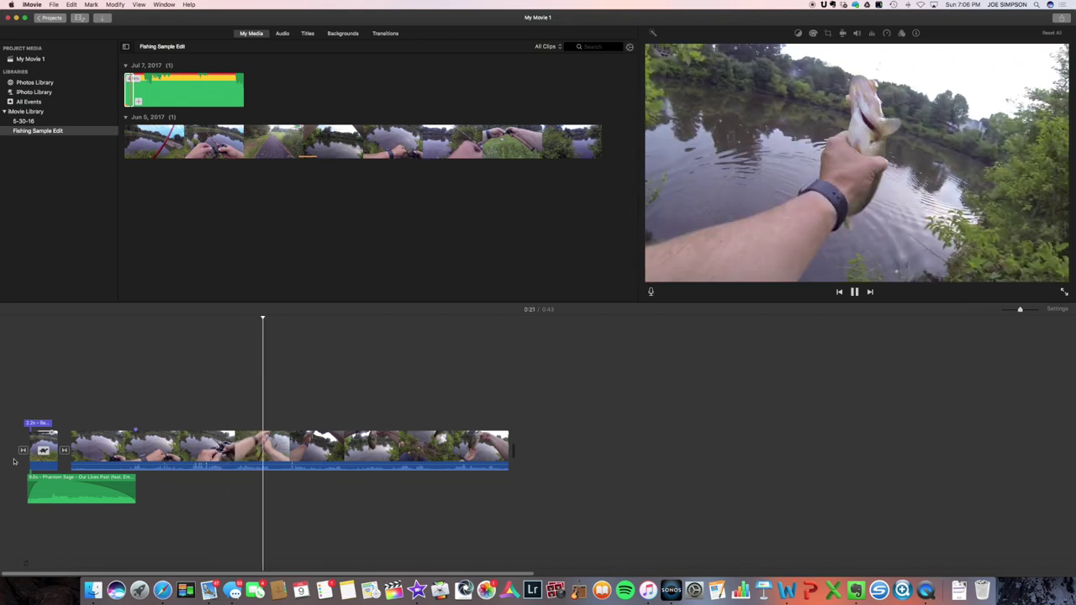
{"action": "key", "text": "space"}
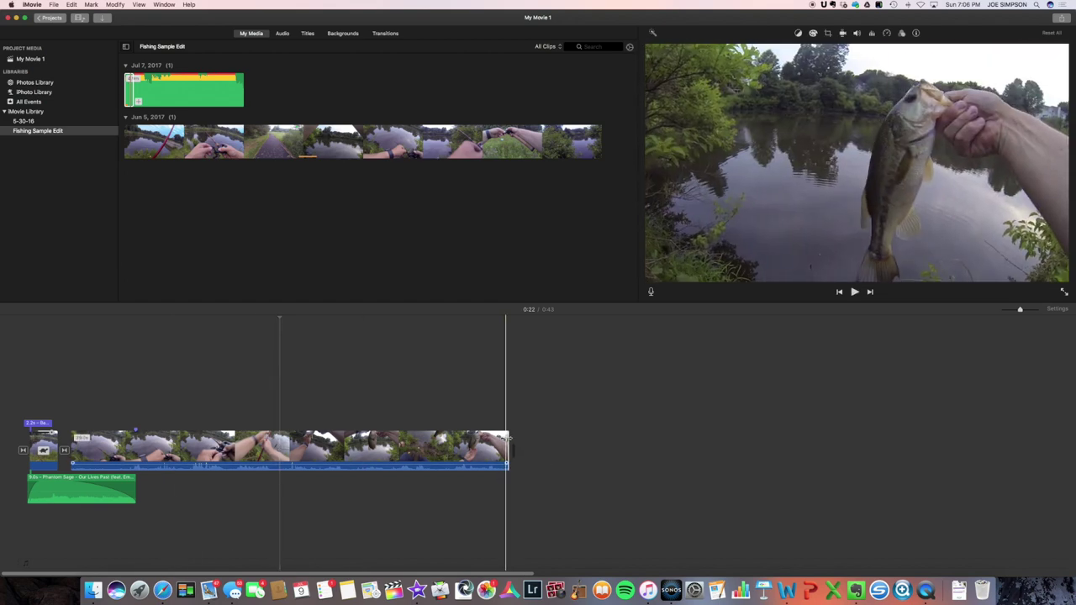
{"action": "left_click_drag", "start_coordinate": [508, 437], "coordinate": [279, 438]}
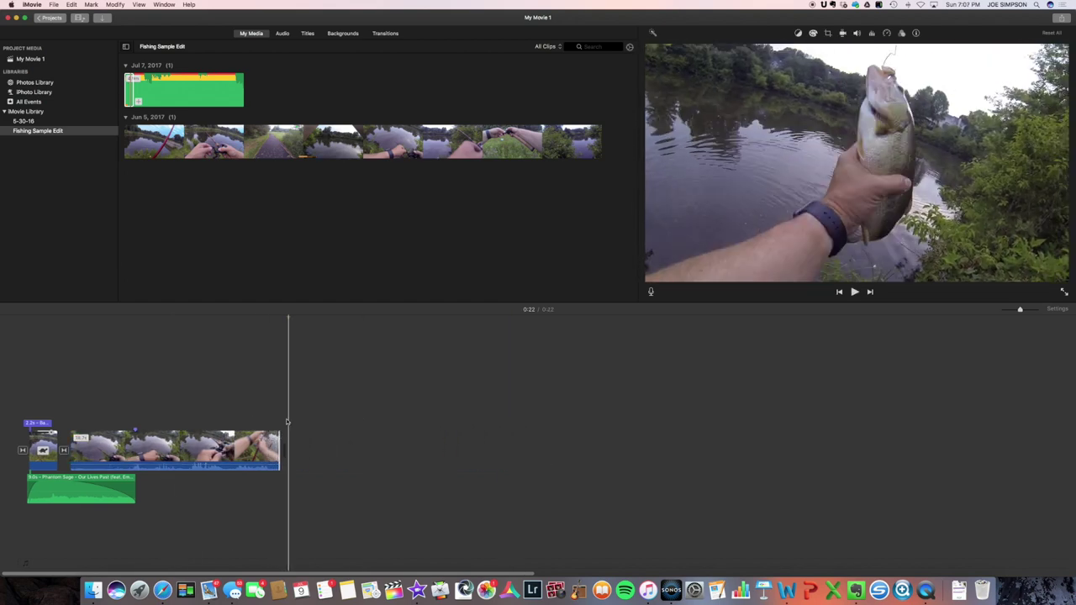
- Drop a Cross Dissolve onto the fishing clip's end and play the movie to review it
{"action": "left_click", "coordinate": [384, 34]}
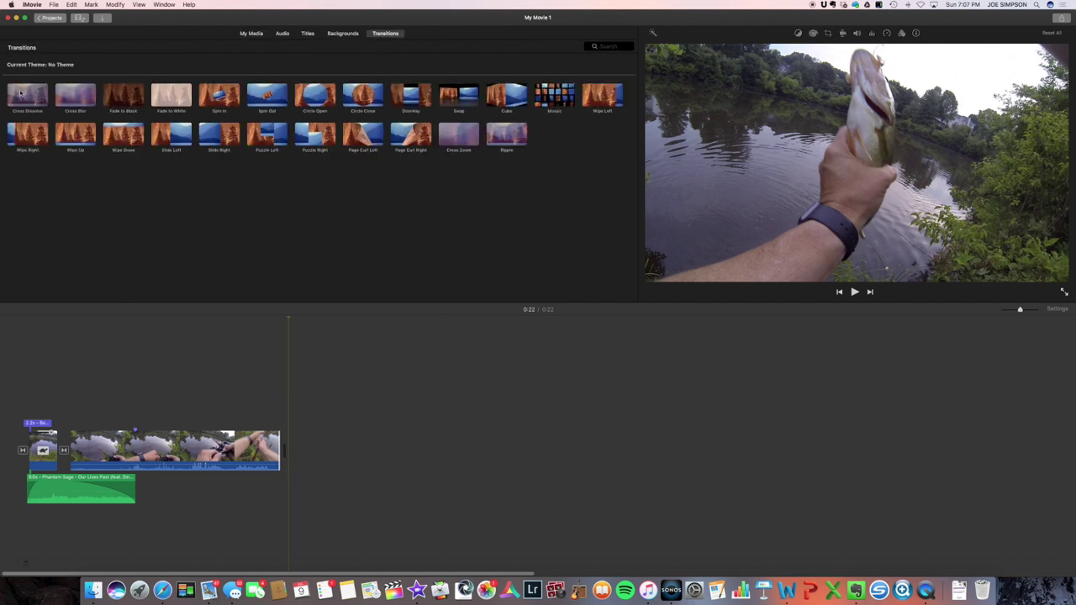
{"action": "left_click_drag", "start_coordinate": [19, 94], "coordinate": [284, 452]}
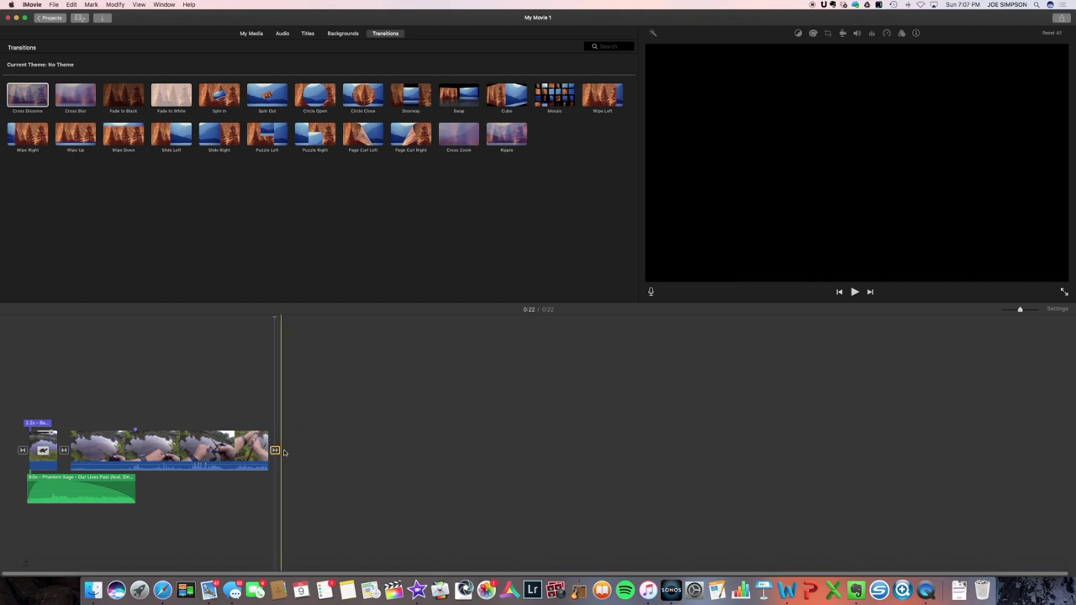
{"action": "key", "text": "space"}
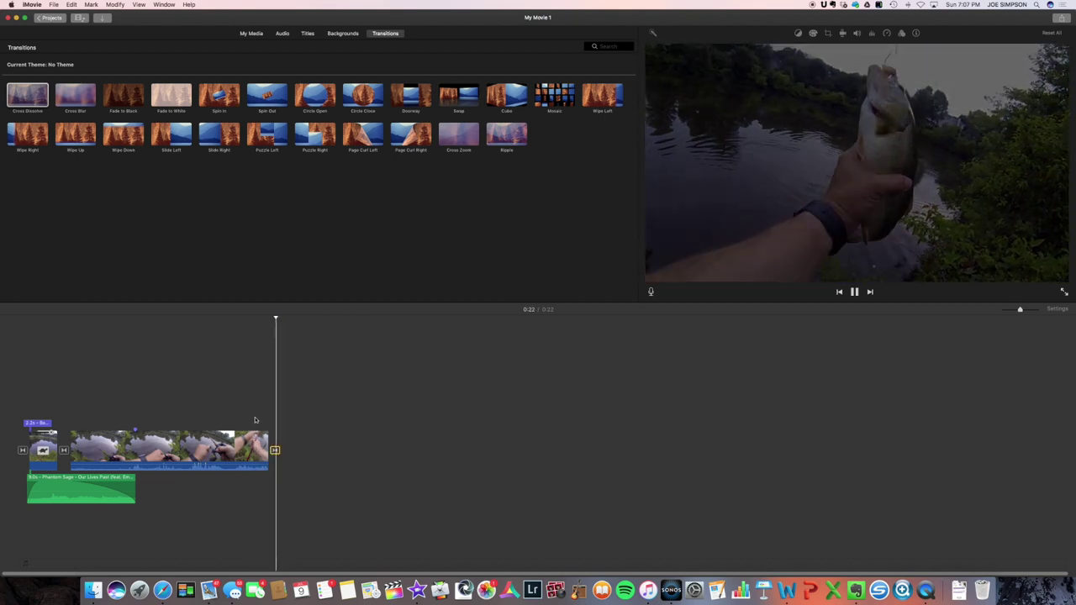
{"action": "key", "text": "space"}
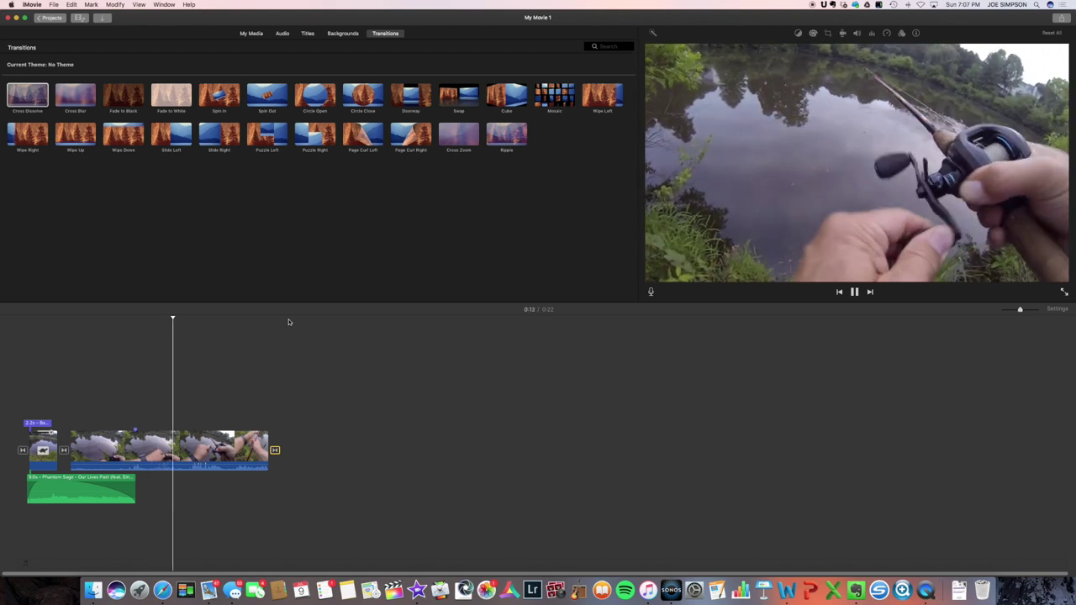
{"action": "key", "text": "space"}
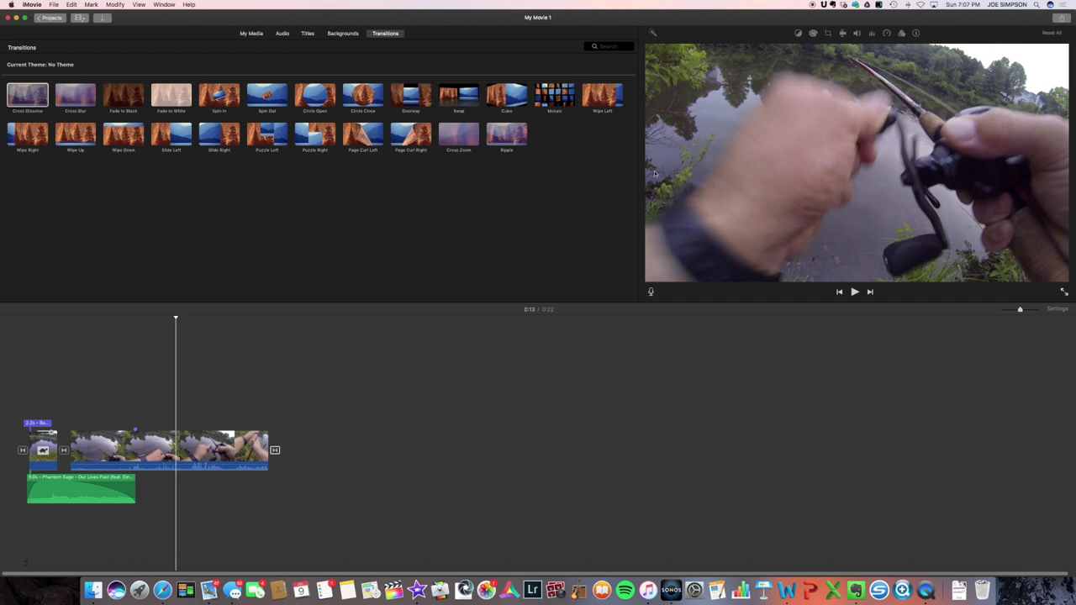
{"action": "left_click", "coordinate": [122, 449]}
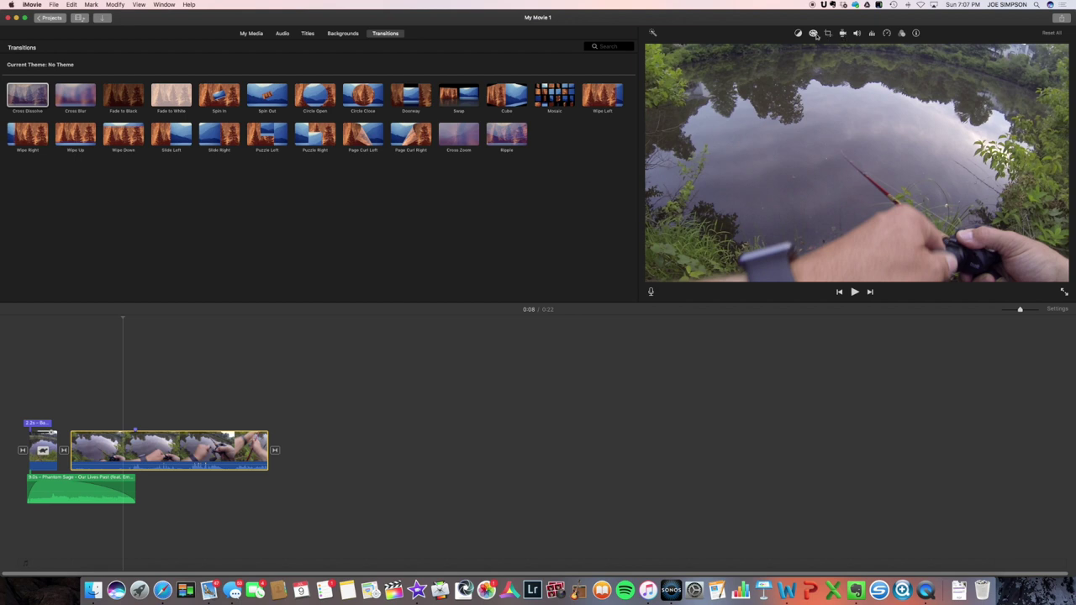
- In Color Correction, pull down the fishing clip's highlights, brighten its midtones and slightly darken its shadows
{"action": "left_click", "coordinate": [814, 34]}
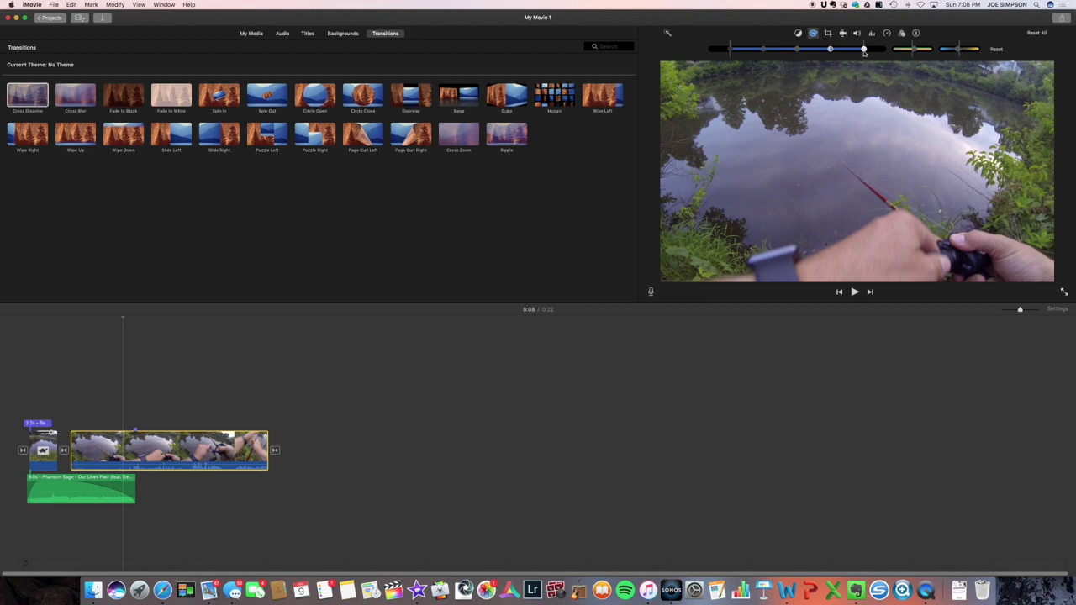
{"action": "mouse_move", "coordinate": [856, 50]}
{"action": "left_mouse_down"}
{"action": "mouse_move", "coordinate": [839, 51]}
{"action": "mouse_move", "coordinate": [882, 51]}
{"action": "mouse_move", "coordinate": [865, 52]}
{"action": "left_mouse_up"}
{"action": "left_click_drag", "start_coordinate": [798, 52], "coordinate": [803, 52]}
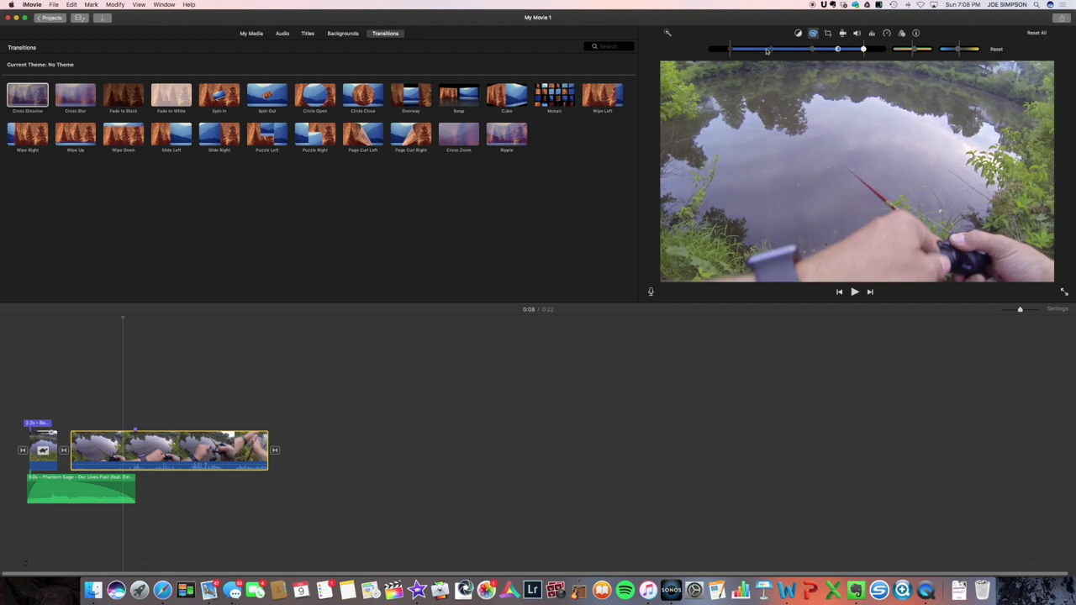
{"action": "left_click_drag", "start_coordinate": [771, 52], "coordinate": [727, 51]}
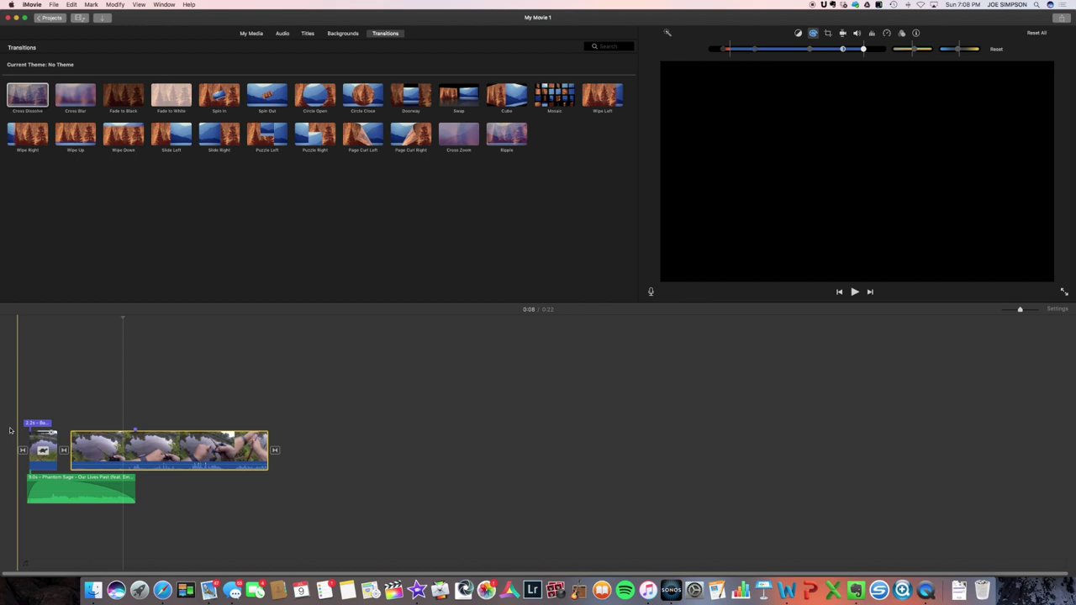
- Play the colour-corrected movie, jump to a later frame, and pause near 0:20
{"action": "key", "text": "space"}
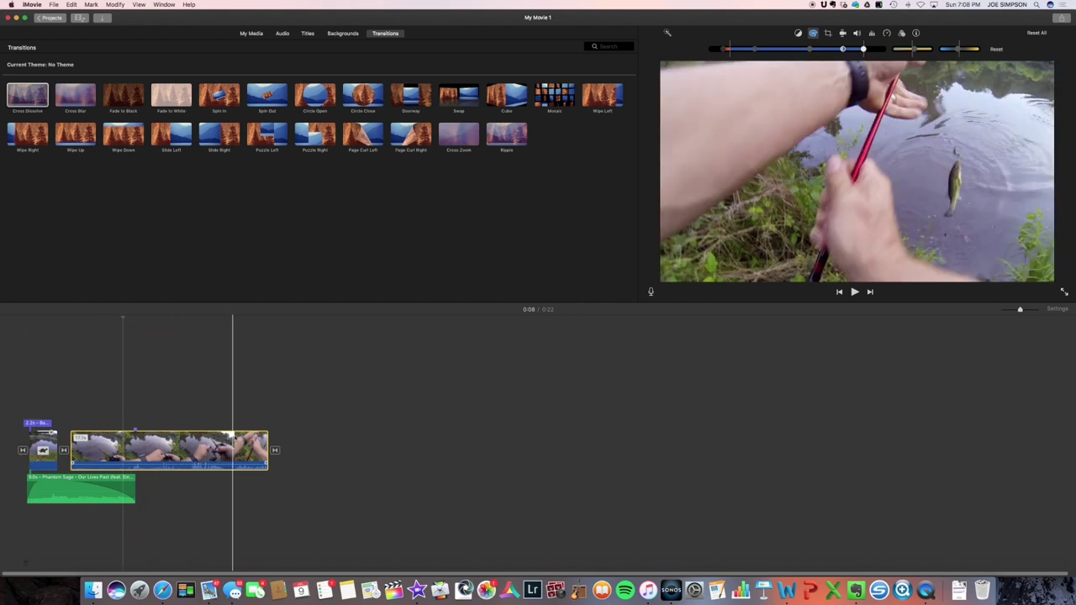
{"action": "left_click", "coordinate": [229, 434]}
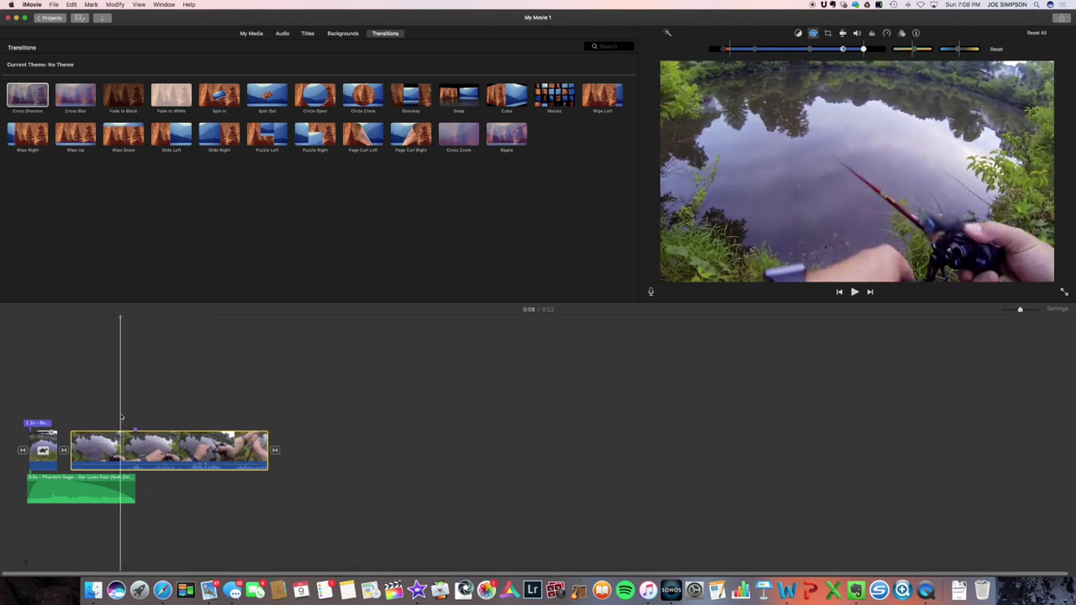
{"action": "key", "text": "space"}
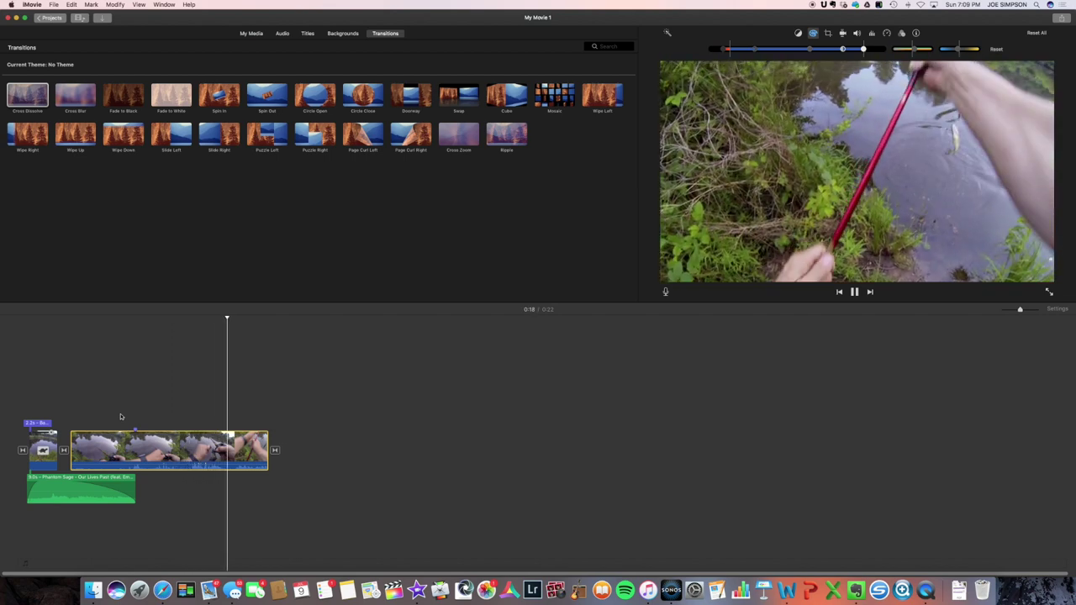
{"action": "key", "text": "space"}
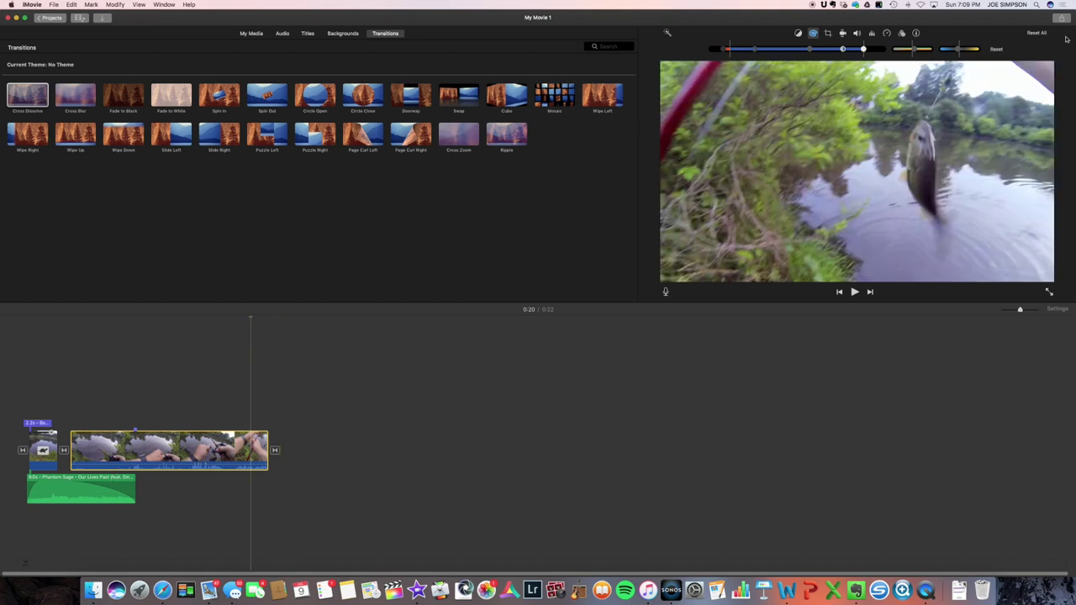
- Start a YouTube share of the movie with privacy set to Private
{"action": "left_click", "coordinate": [1064, 20]}
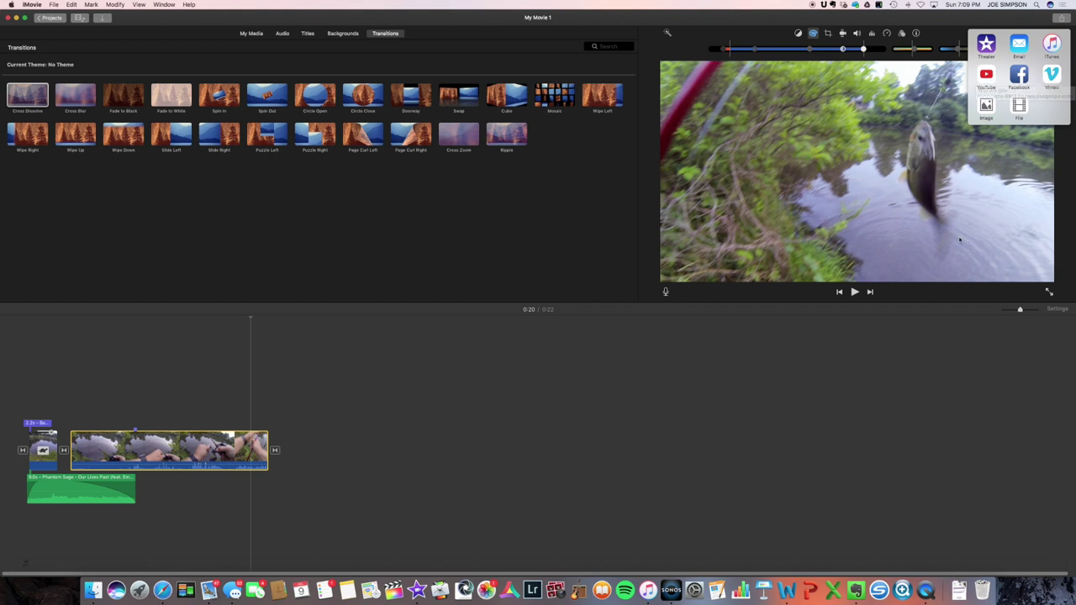
{"action": "left_click", "coordinate": [663, 440]}
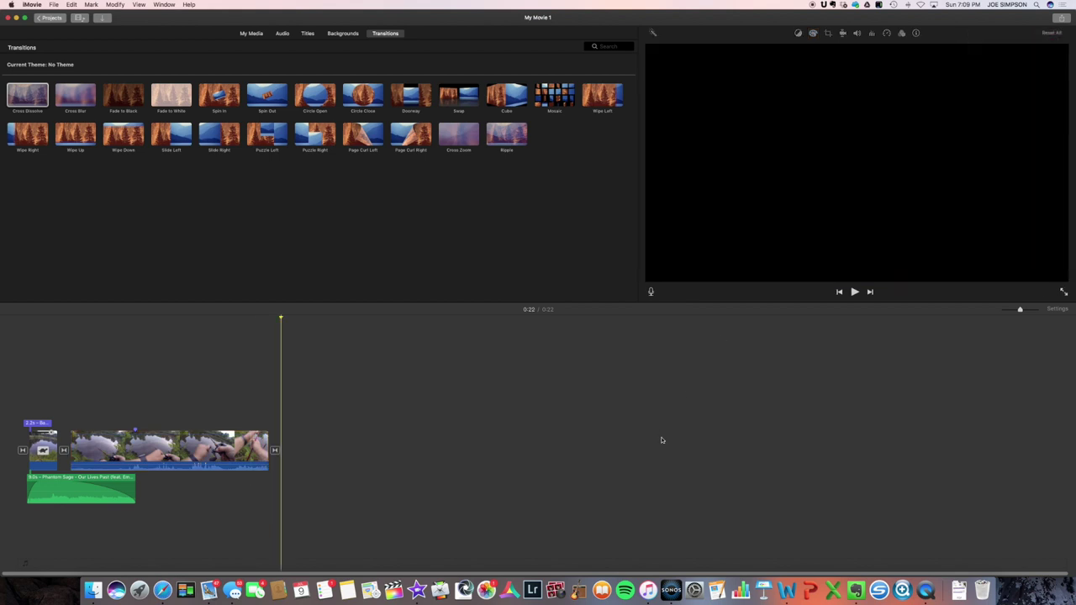
{"action": "left_click", "coordinate": [1059, 23]}
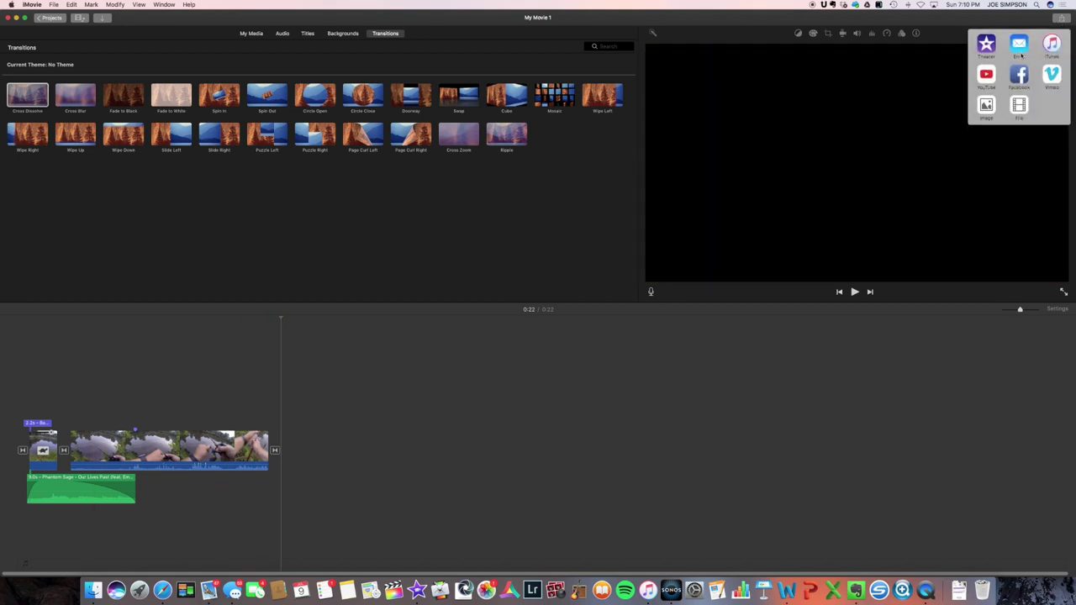
{"action": "left_click", "coordinate": [984, 76]}
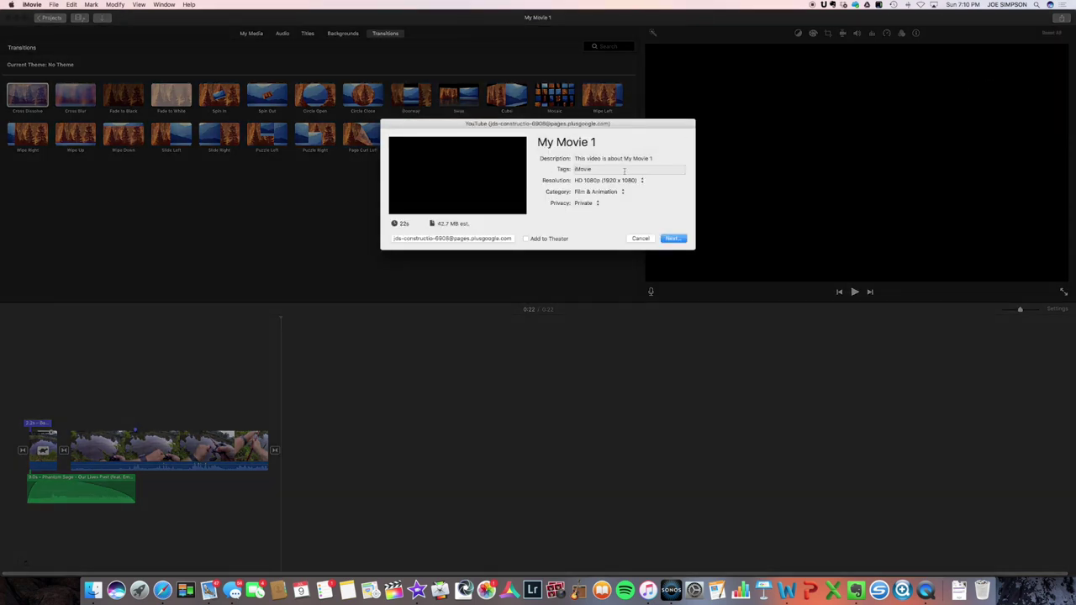
{"action": "left_click", "coordinate": [596, 203]}
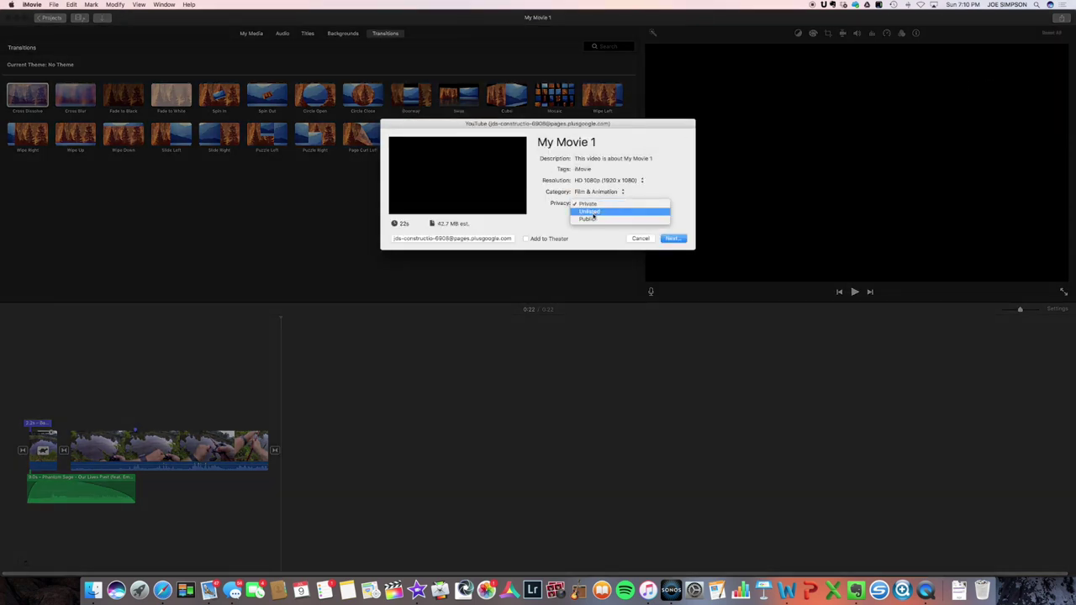
{"action": "left_click", "coordinate": [590, 236]}
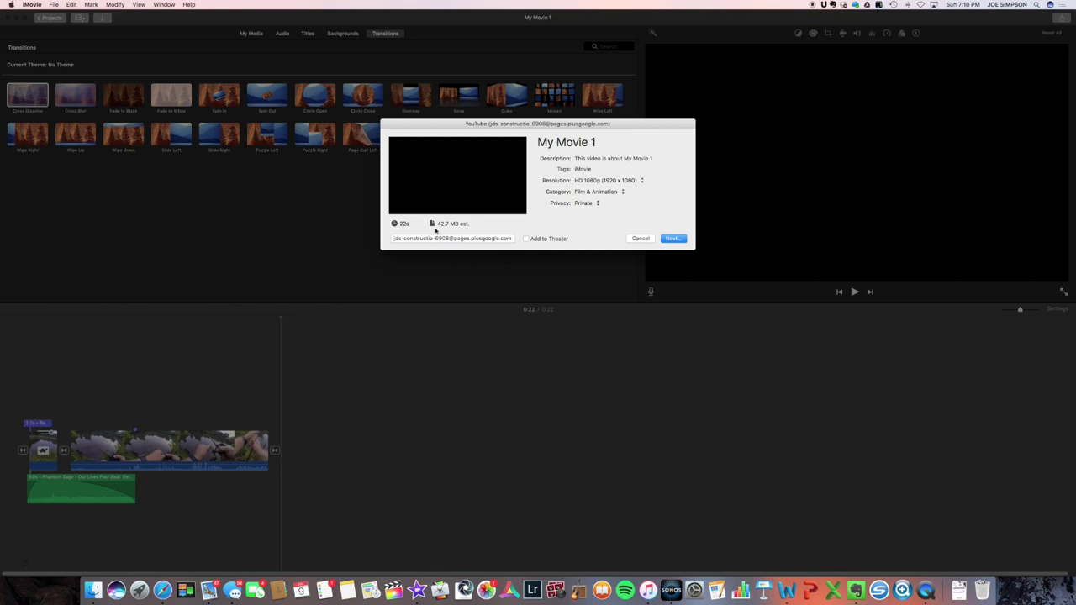
- Cancel the YouTube upload and choose to share the movie as a File instead
{"action": "left_click", "coordinate": [640, 239]}
{"action": "left_click", "coordinate": [1061, 19]}
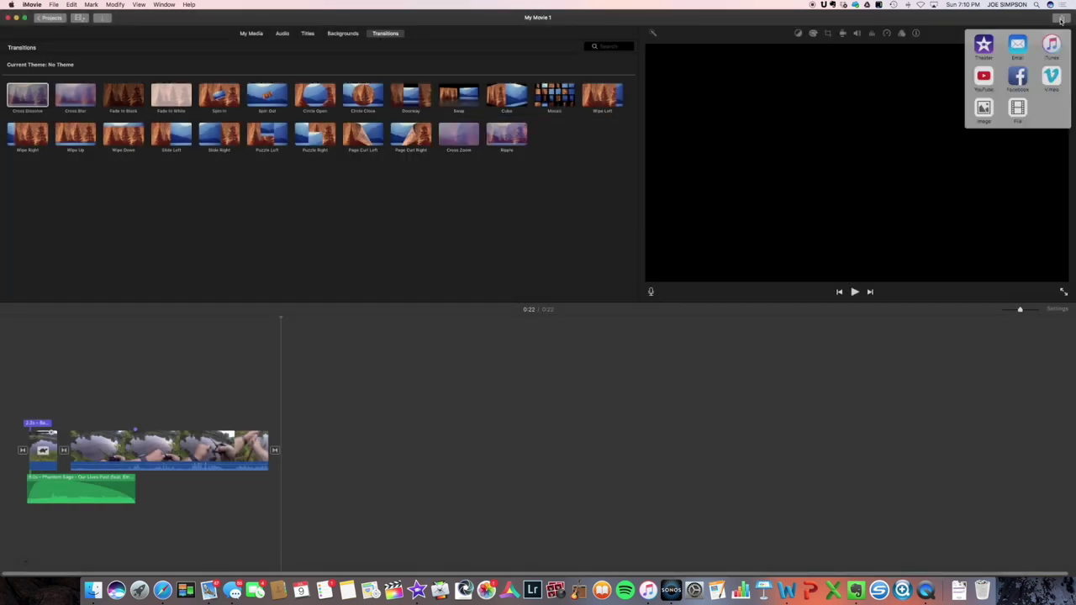
{"action": "left_click", "coordinate": [1021, 105]}
- Set the export description to 'Bass catch', keep Video and Audio at 1080p 60, and title it 'Bass Catch 2017'
{"action": "left_click", "coordinate": [588, 159]}
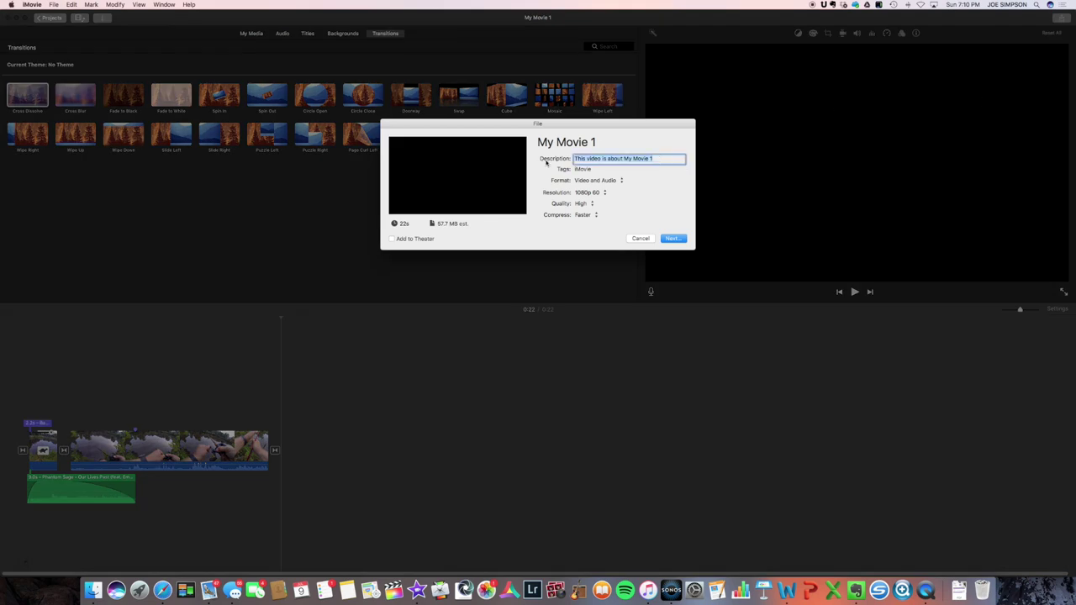
{"action": "type", "text": "Bass catch"}
{"action": "left_click", "coordinate": [619, 181]}
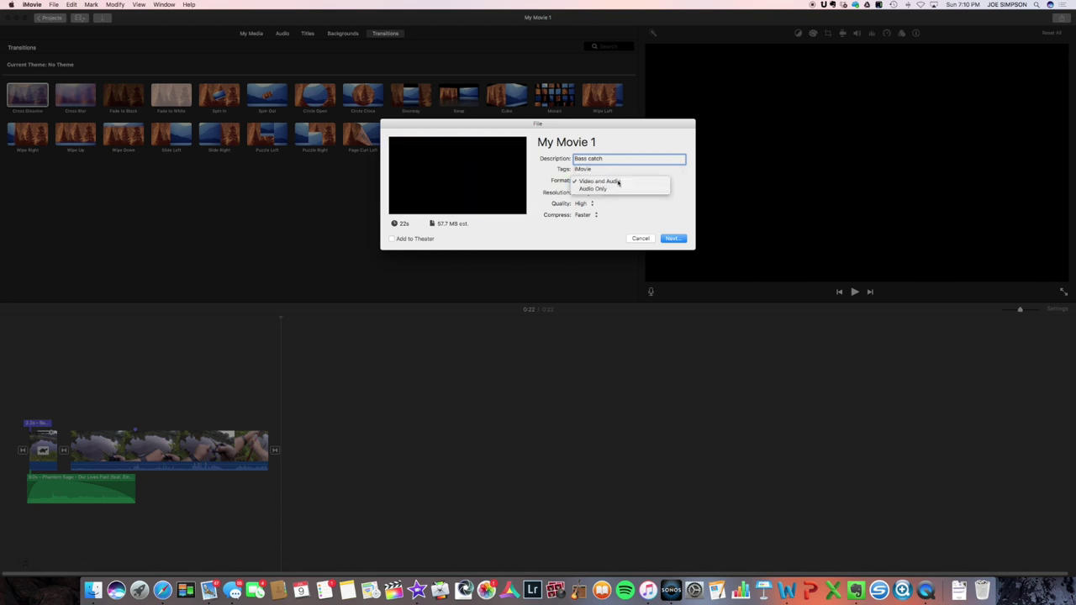
{"action": "left_click", "coordinate": [619, 183]}
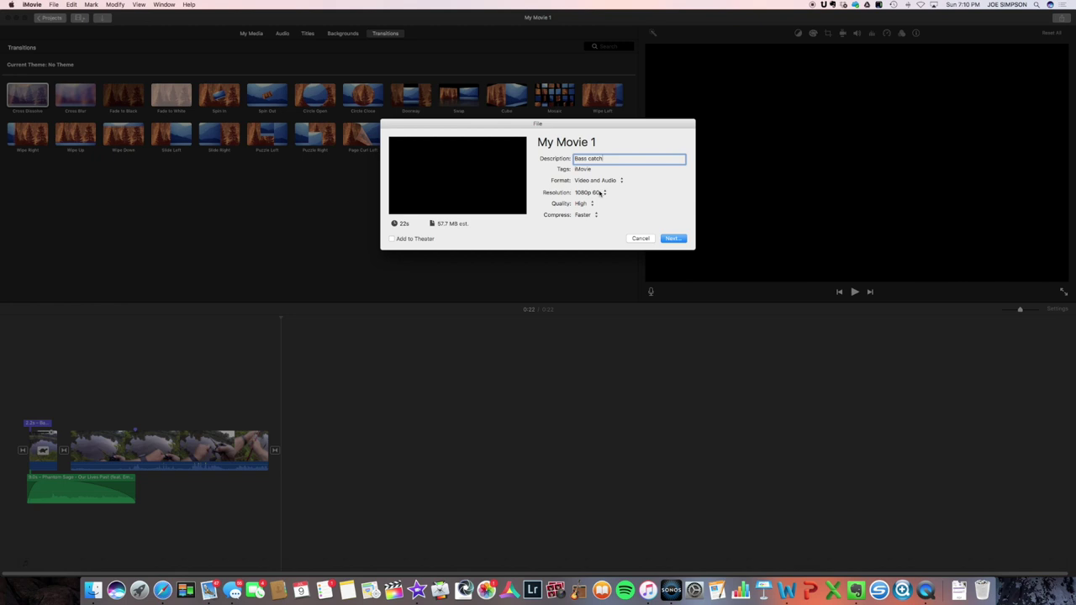
{"action": "left_click", "coordinate": [600, 193]}
{"action": "left_click", "coordinate": [607, 195]}
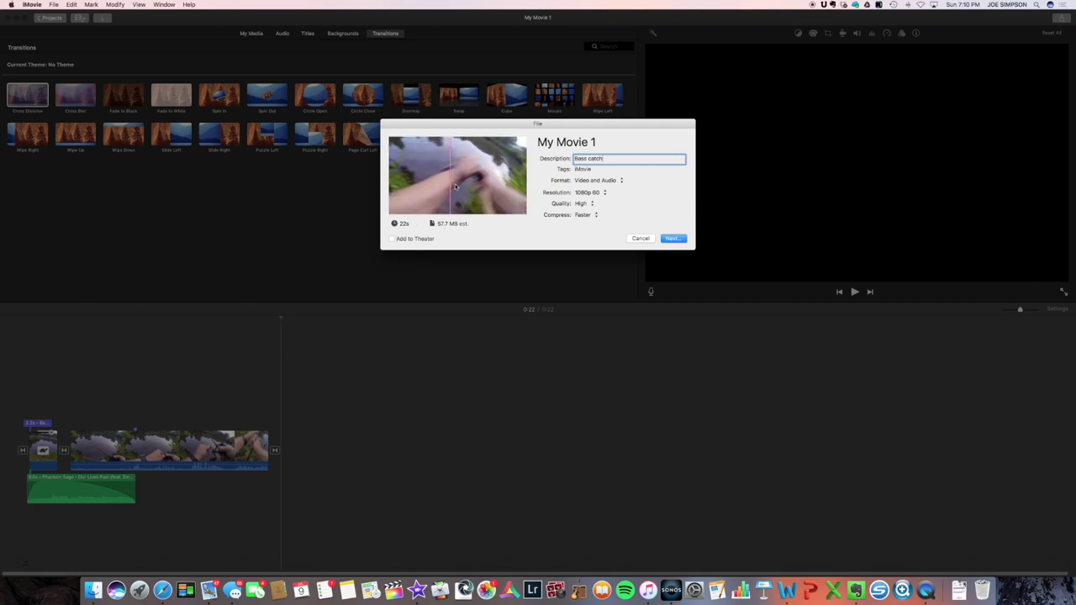
{"action": "left_click", "coordinate": [611, 142]}
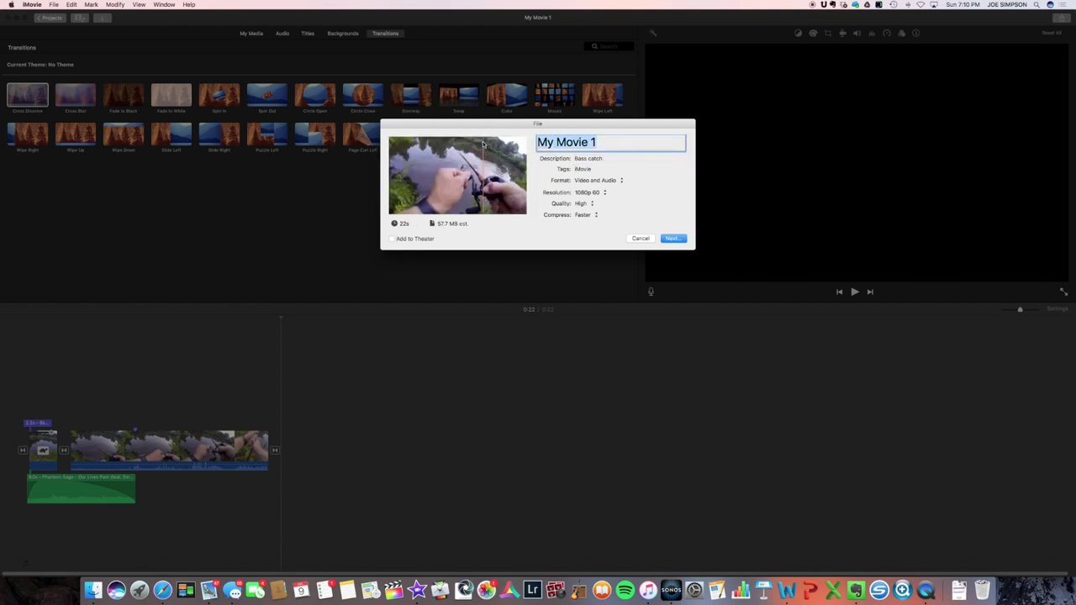
{"action": "type", "text": "Bass Catch"}
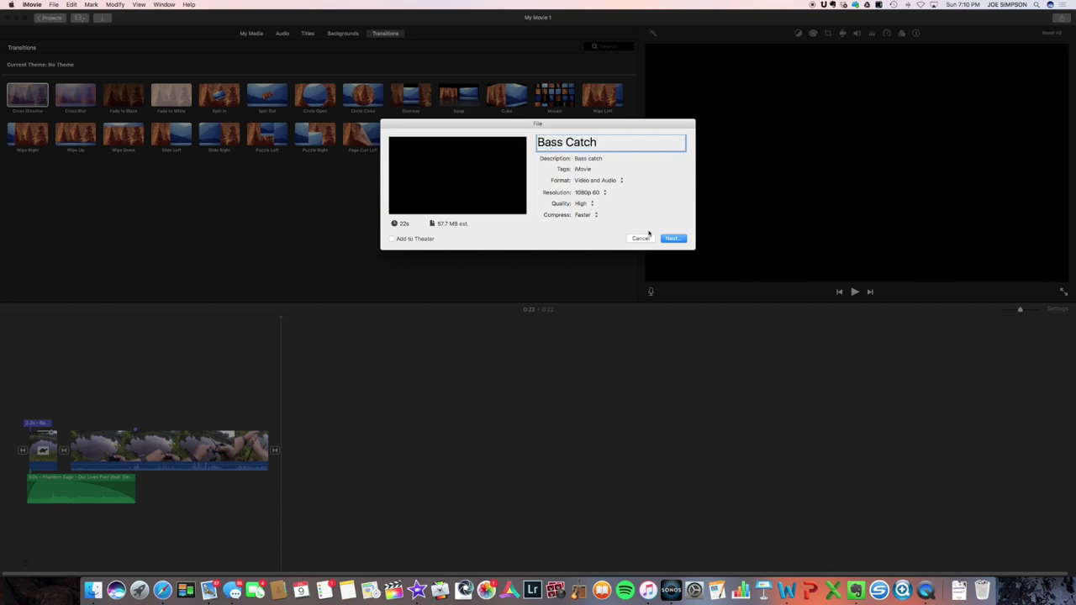
{"action": "type", "text": " 2017"}
- Save the Bass Catch 2017 export to the Downloads folder and check its progress
{"action": "left_click", "coordinate": [674, 240]}
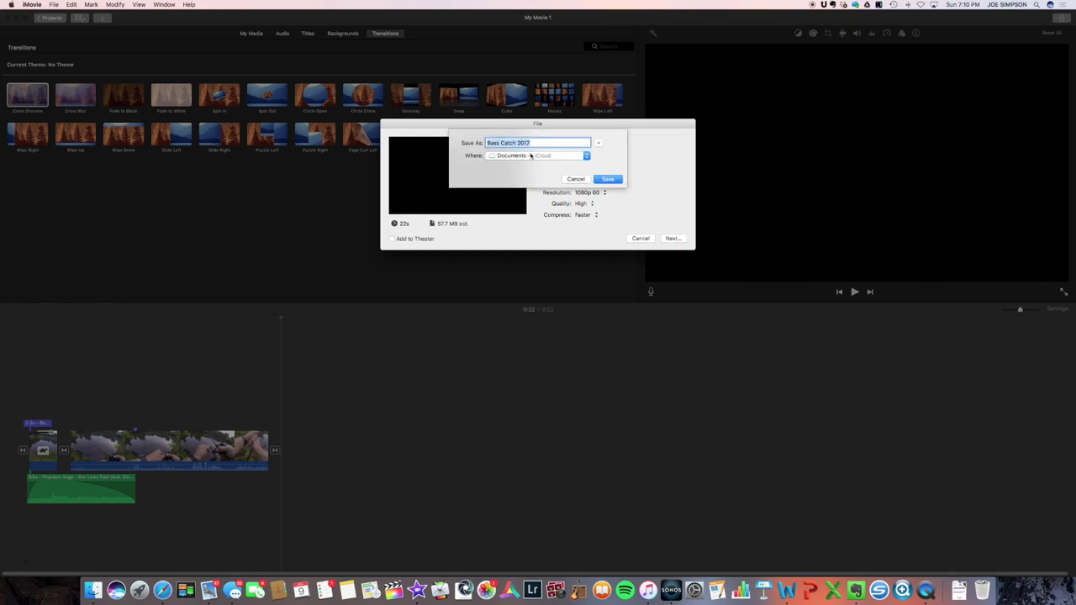
{"action": "left_click", "coordinate": [587, 156]}
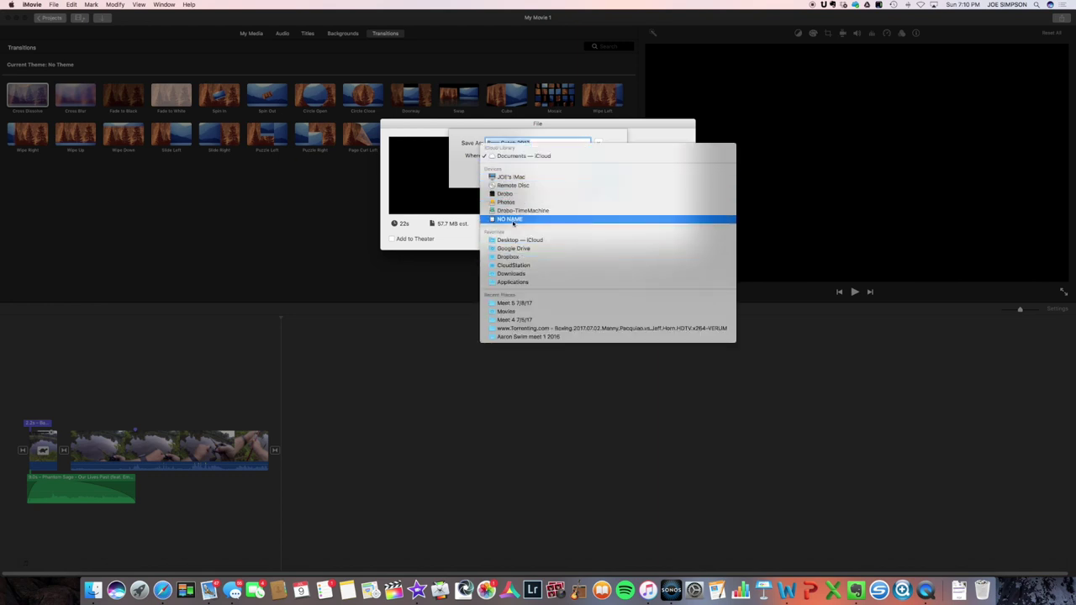
{"action": "left_click", "coordinate": [510, 177]}
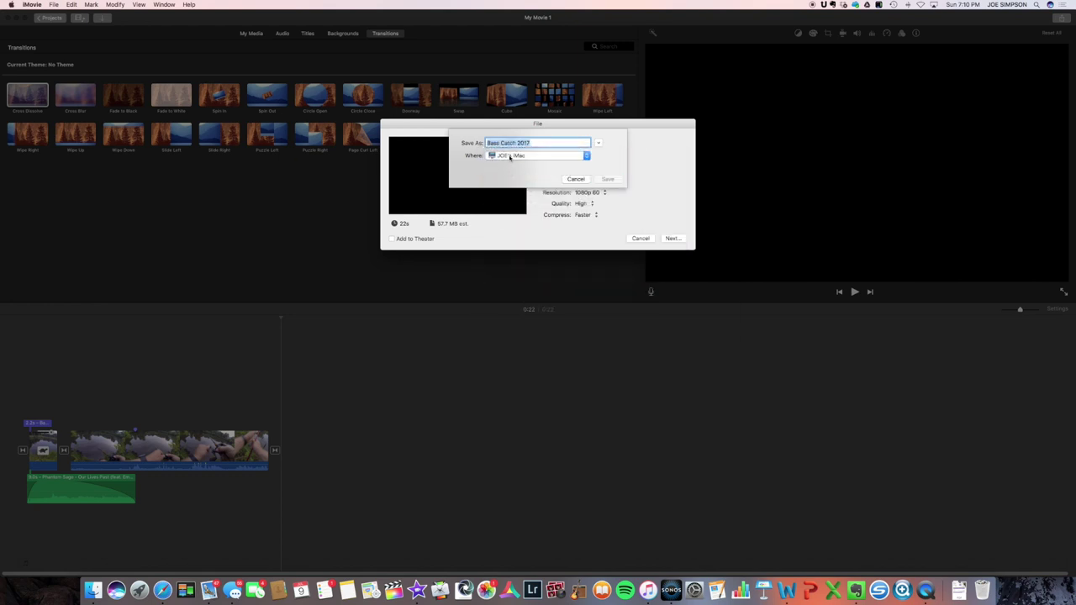
{"action": "left_click", "coordinate": [509, 156]}
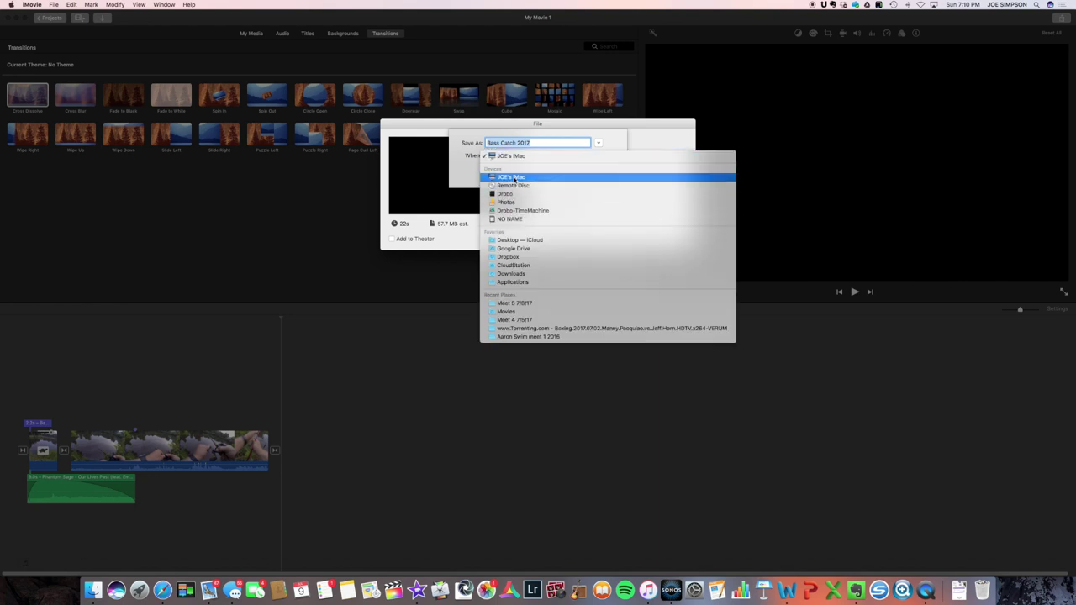
{"action": "left_click", "coordinate": [515, 273]}
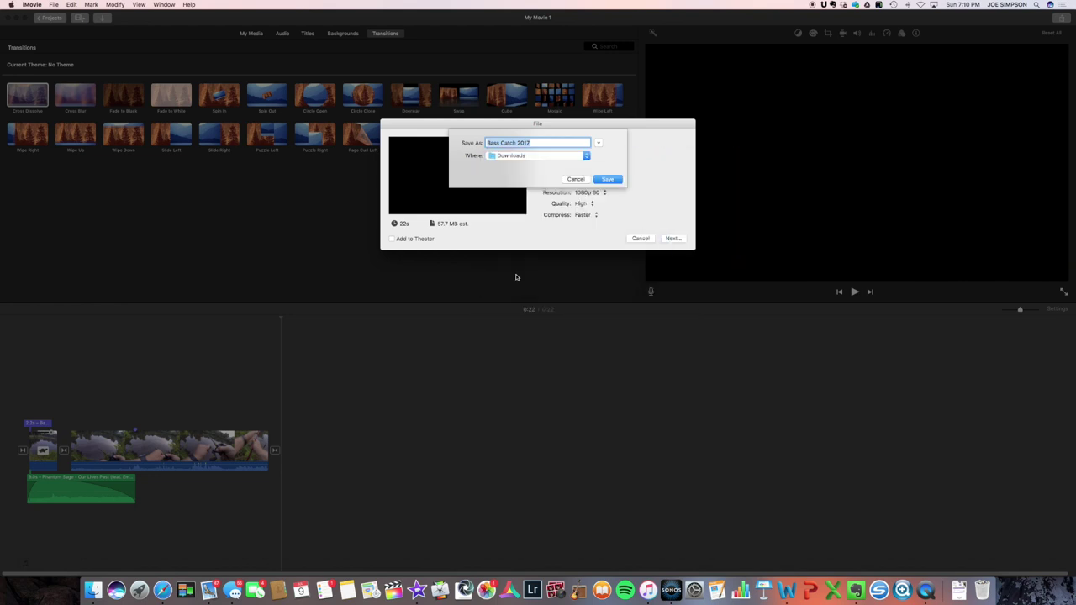
{"action": "left_click", "coordinate": [608, 179]}
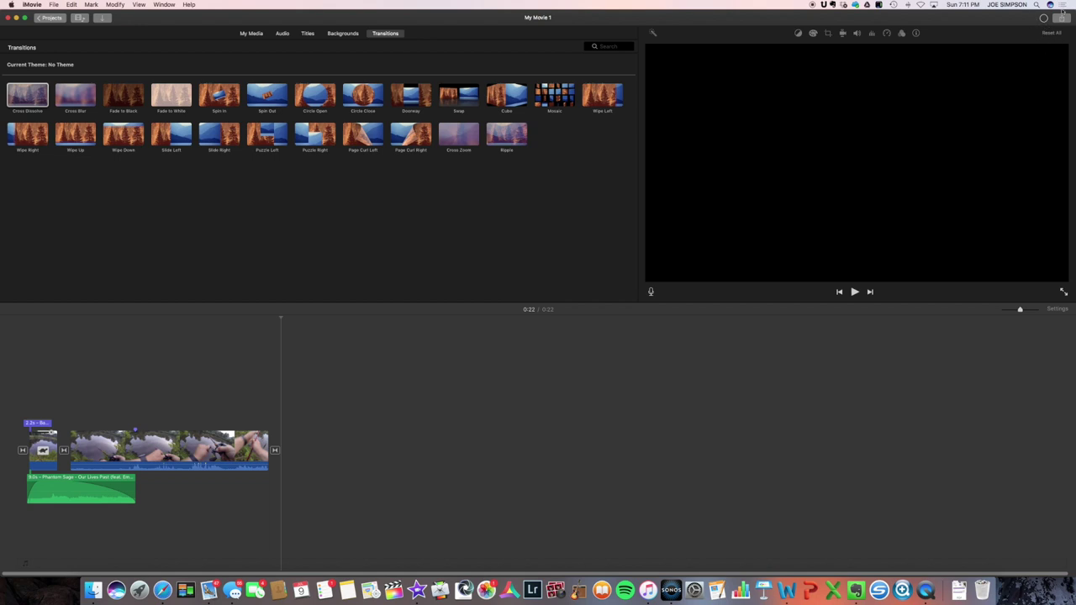
{"action": "left_click", "coordinate": [1044, 19]}
- Close the iMovie window, open Downloads in Finder, and select Bass Catch 2017.mp4
{"action": "left_click", "coordinate": [9, 19]}
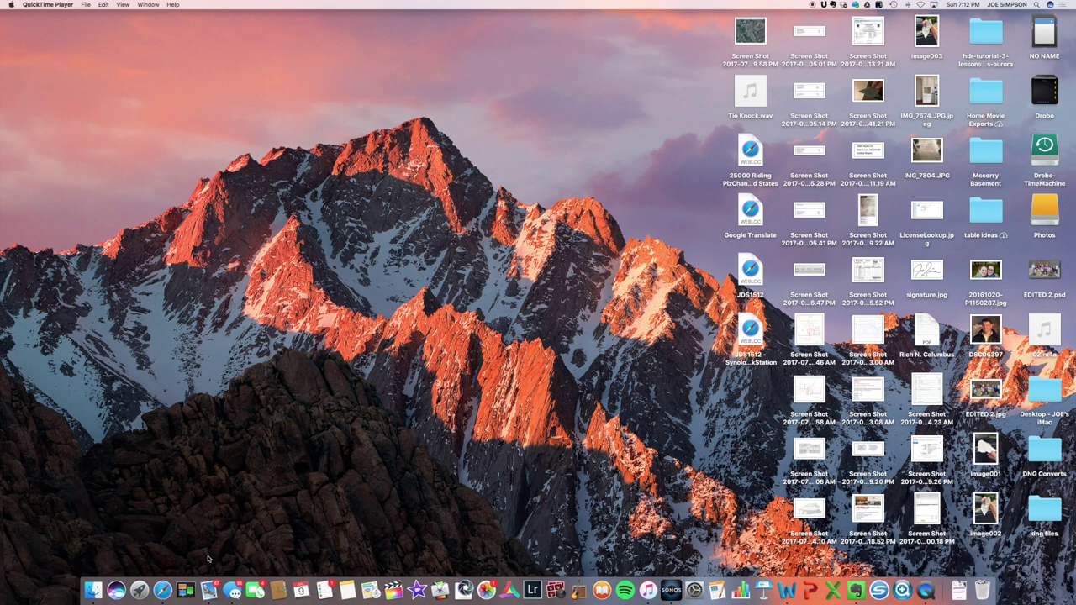
{"action": "left_click", "coordinate": [960, 578]}
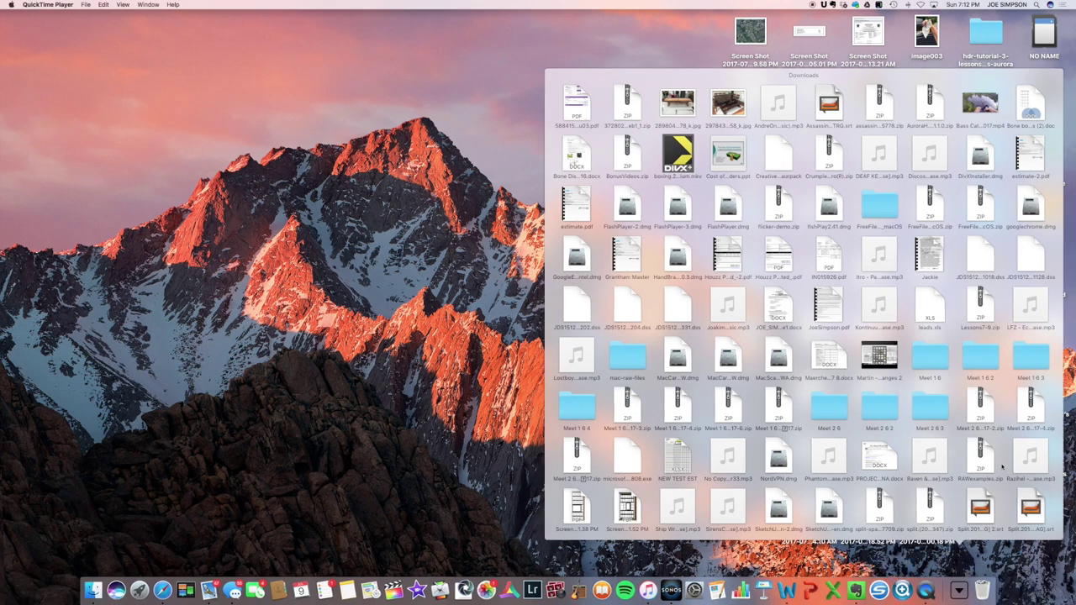
{"action": "scroll", "coordinate": [614, 523], "scroll_direction": "down", "scroll_amount": 5}
{"action": "left_click", "coordinate": [627, 507]}
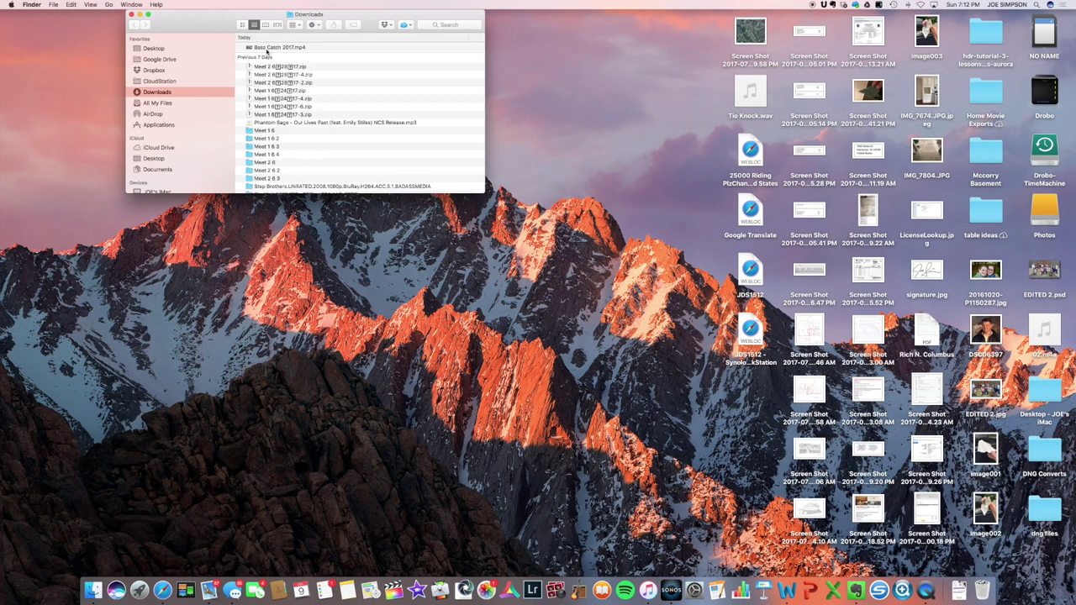
{"action": "left_click", "coordinate": [267, 48]}
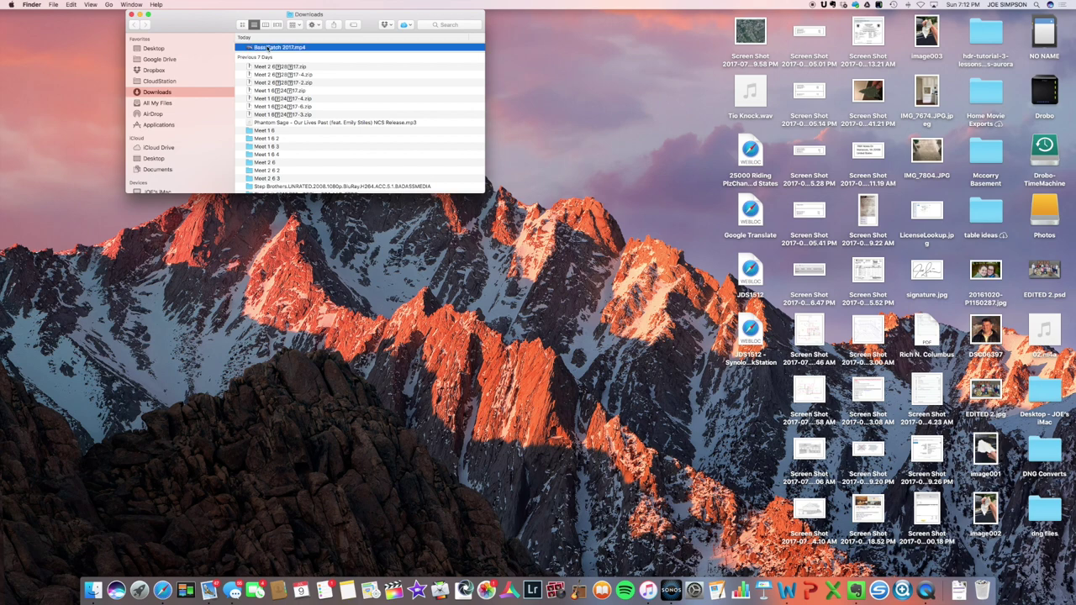
- Play Bass Catch 2017.mp4 through in QuickTime Player, then close the movie window
{"action": "double_click", "coordinate": [268, 48]}
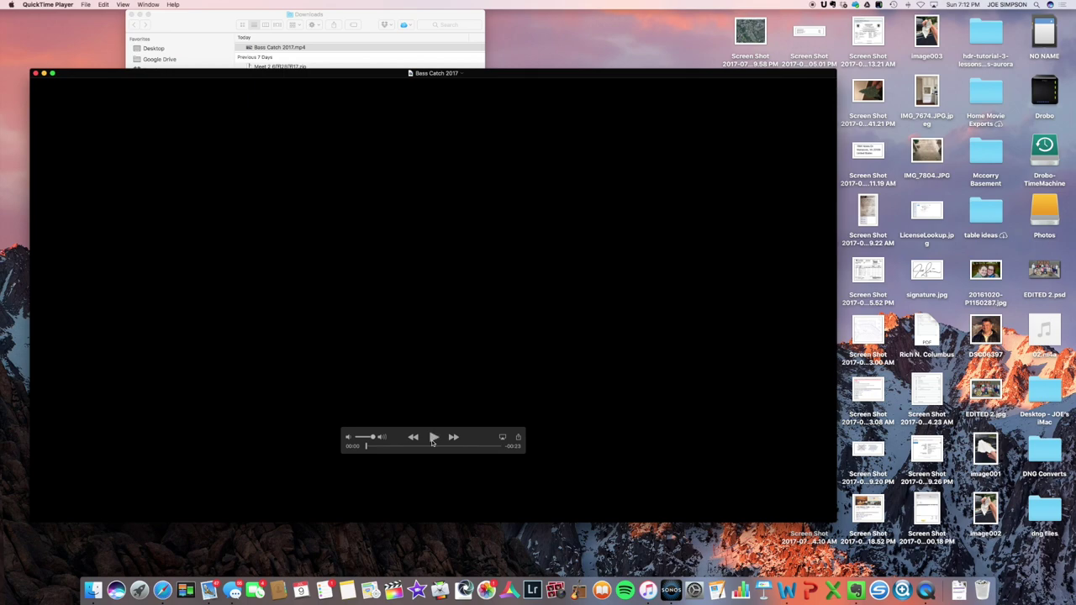
{"action": "left_click_drag", "start_coordinate": [444, 442], "coordinate": [714, 509]}
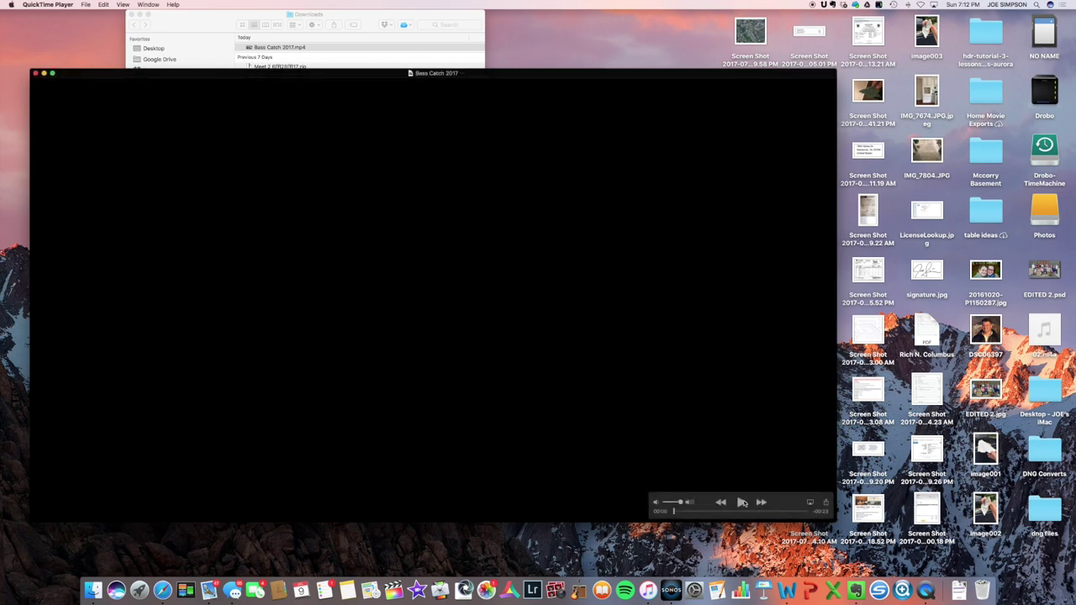
{"action": "left_click", "coordinate": [741, 502]}
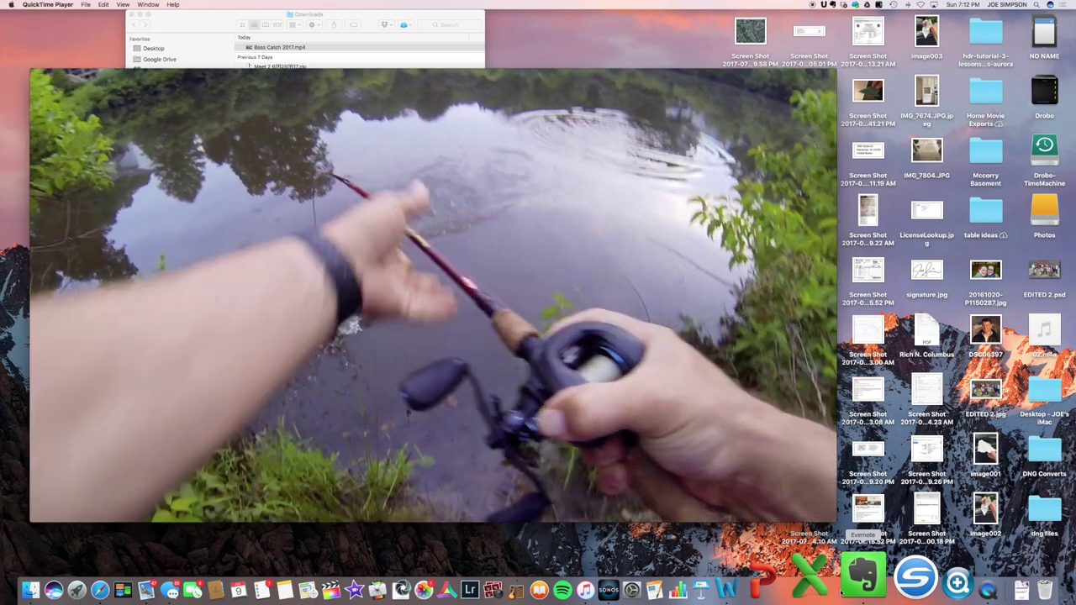
{"action": "mouse_move", "coordinate": [405, 298]}
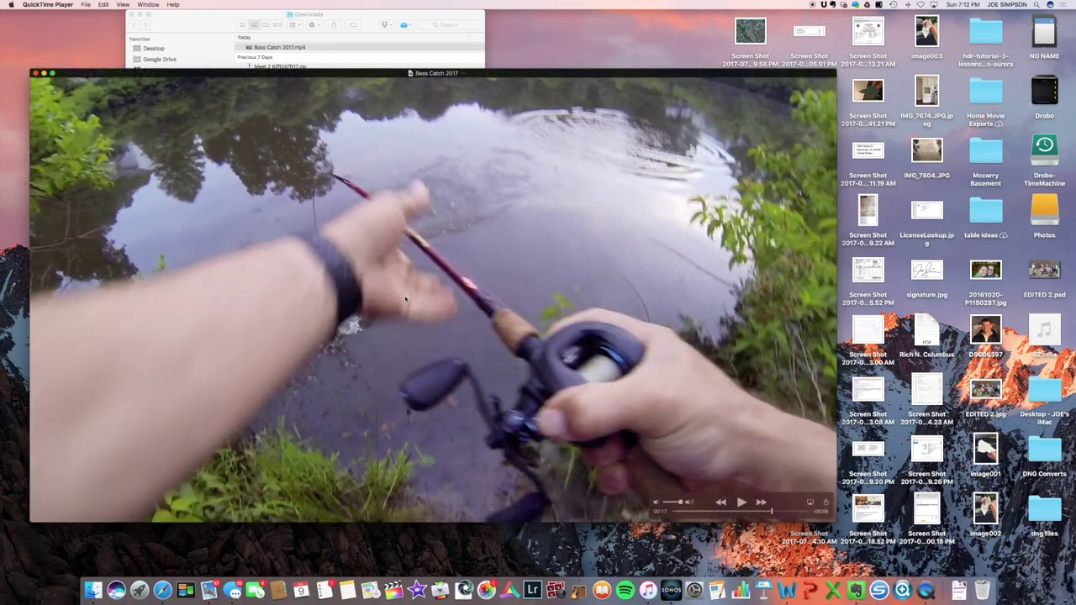
{"action": "left_click", "coordinate": [36, 74]}
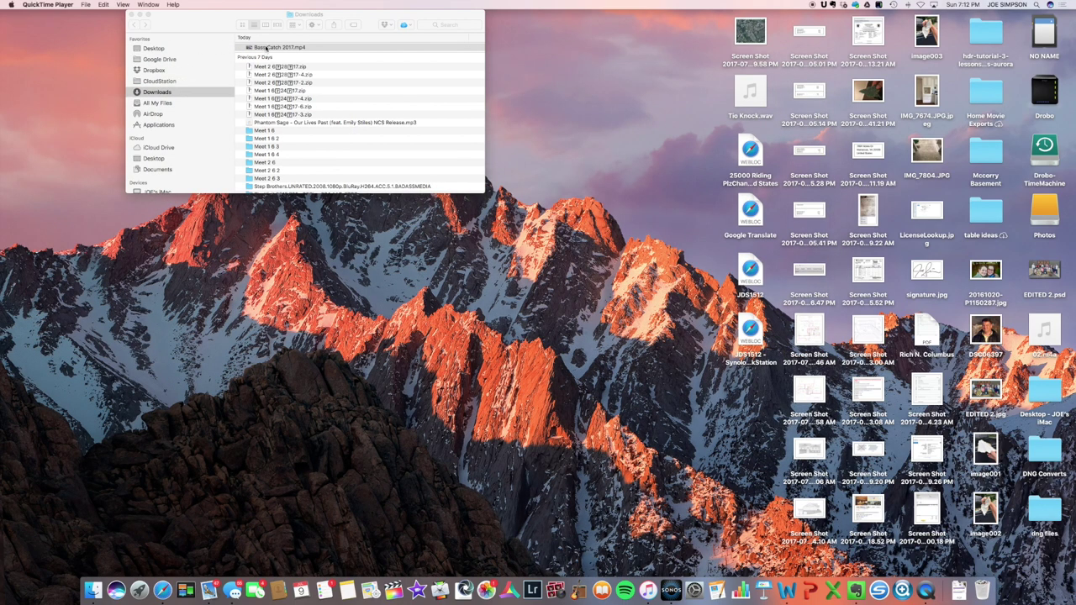
- Move Bass Catch 2017.mp4 from Downloads to the Trash and close the Downloads window
{"action": "left_click_drag", "start_coordinate": [265, 48], "coordinate": [983, 565]}
{"action": "left_click", "coordinate": [131, 16]}
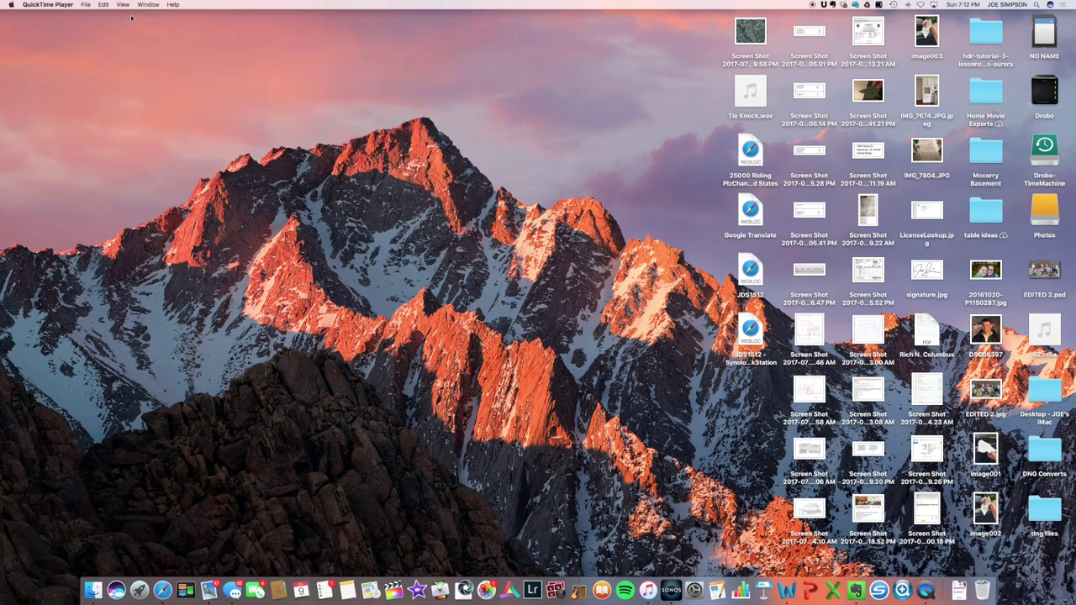